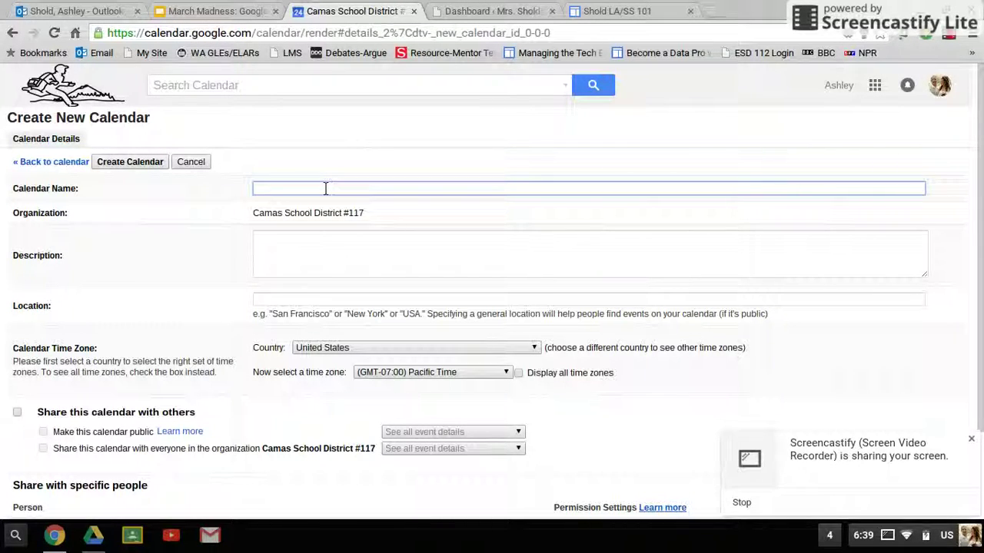
Create a calendar named with the teacher's surname plus "Test Calendar" and the description "Explain what the class will cover".
{"action": "type", "text": "Shold Test Calendar"}
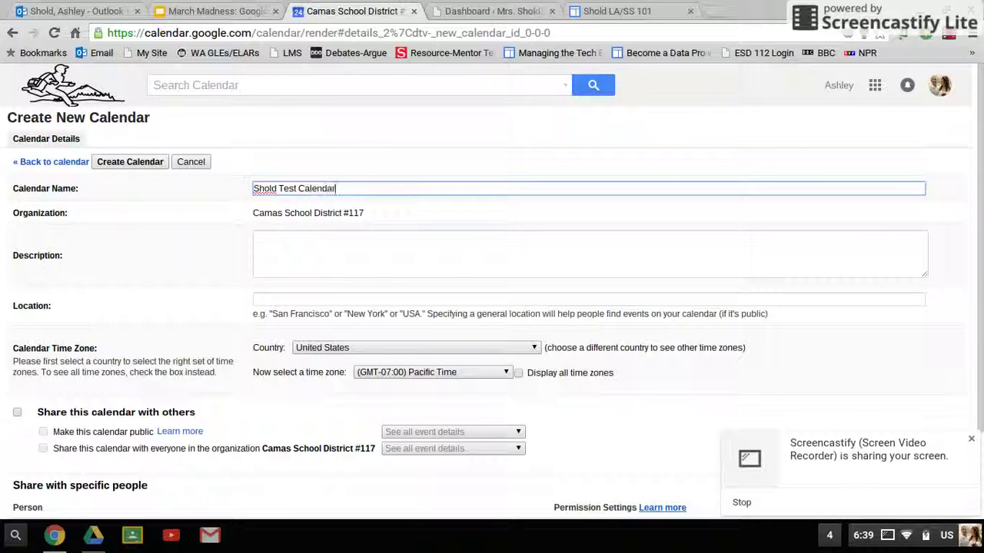
{"action": "left_click", "coordinate": [315, 251]}
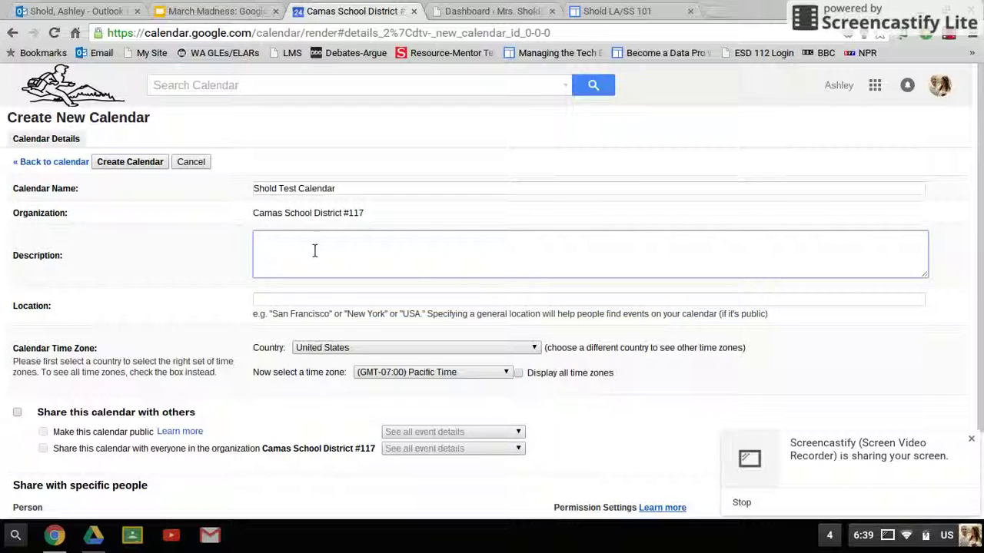
{"action": "type", "text": "Explain what the class will cover"}
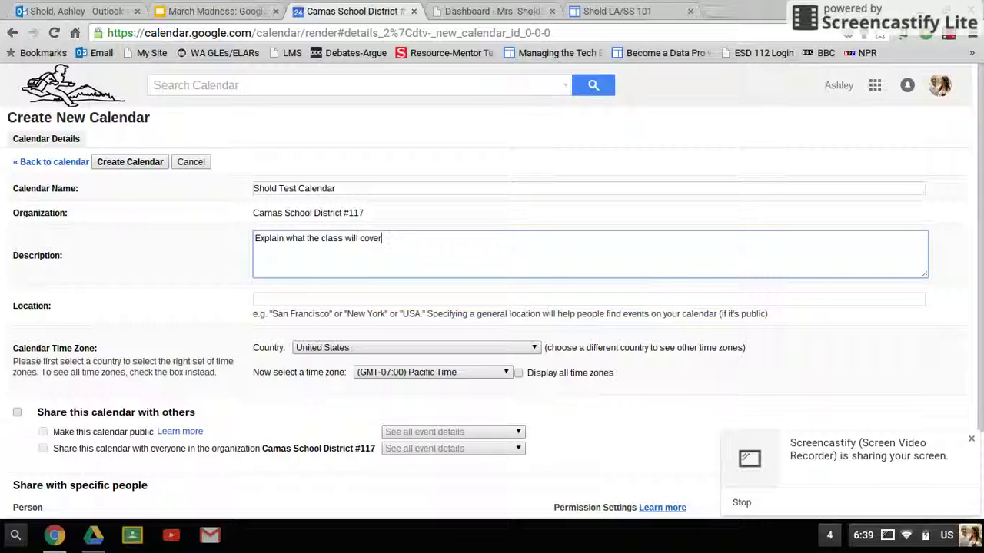
{"action": "scroll", "coordinate": [981, 281], "scroll_direction": "down", "scroll_amount": 2}
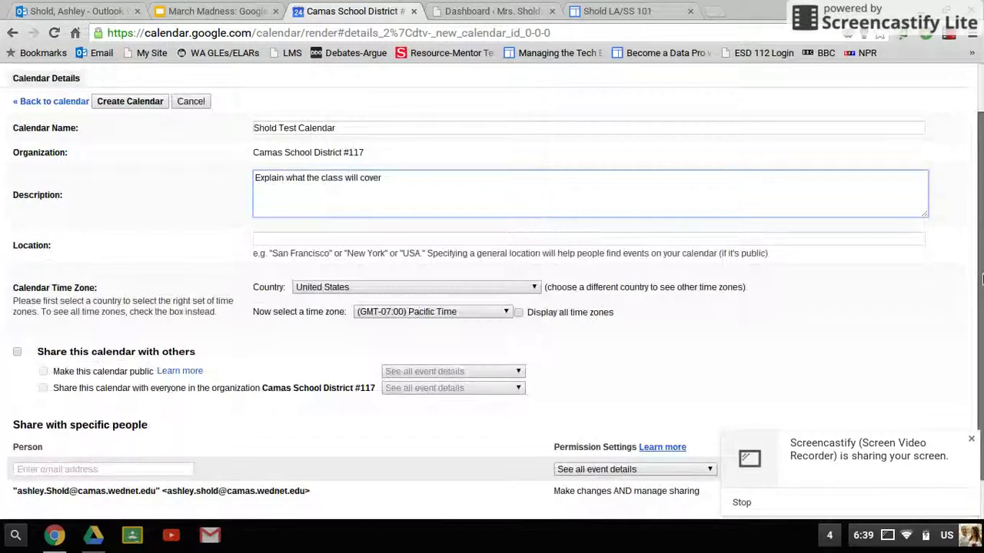
{"action": "scroll", "coordinate": [982, 280], "scroll_direction": "down", "scroll_amount": 2}
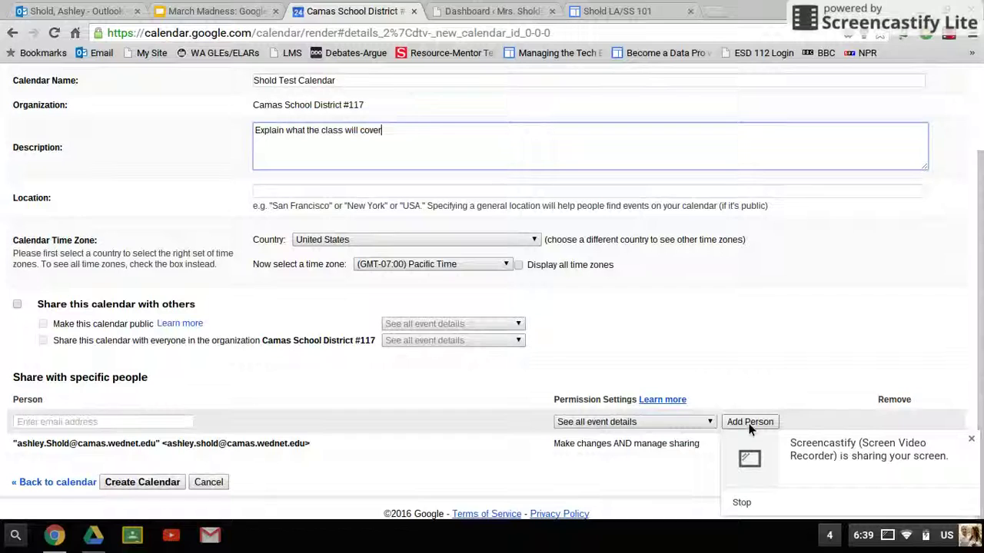
{"action": "left_click", "coordinate": [168, 483]}
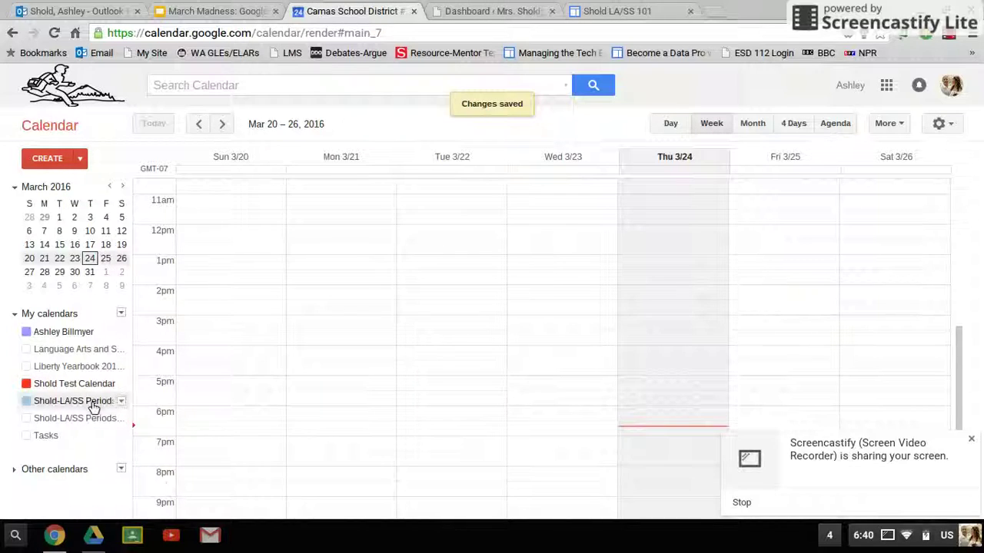
Hide the other calendars under My calendars so that only the new test calendar is displayed.
{"action": "left_click", "coordinate": [72, 340]}
{"action": "left_click", "coordinate": [72, 340]}
{"action": "left_click", "coordinate": [72, 339]}
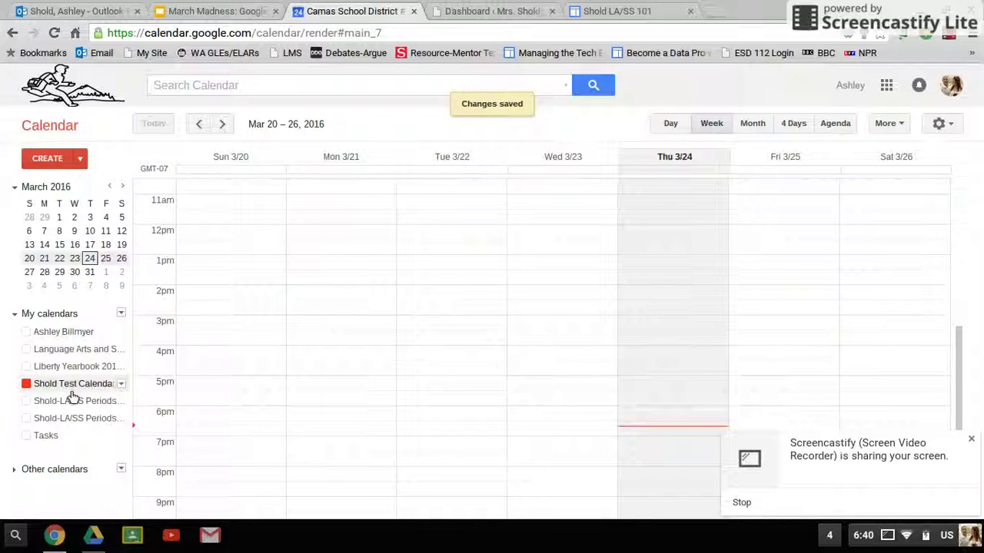
Open the test calendar's settings, review its sharing options, and return to the calendar details.
{"action": "left_click", "coordinate": [121, 384]}
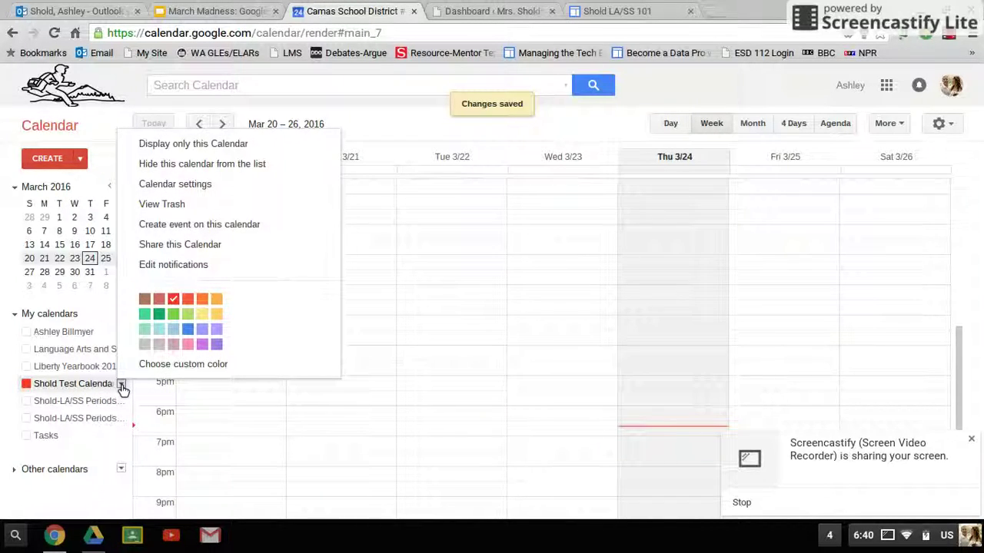
{"action": "left_click", "coordinate": [214, 185]}
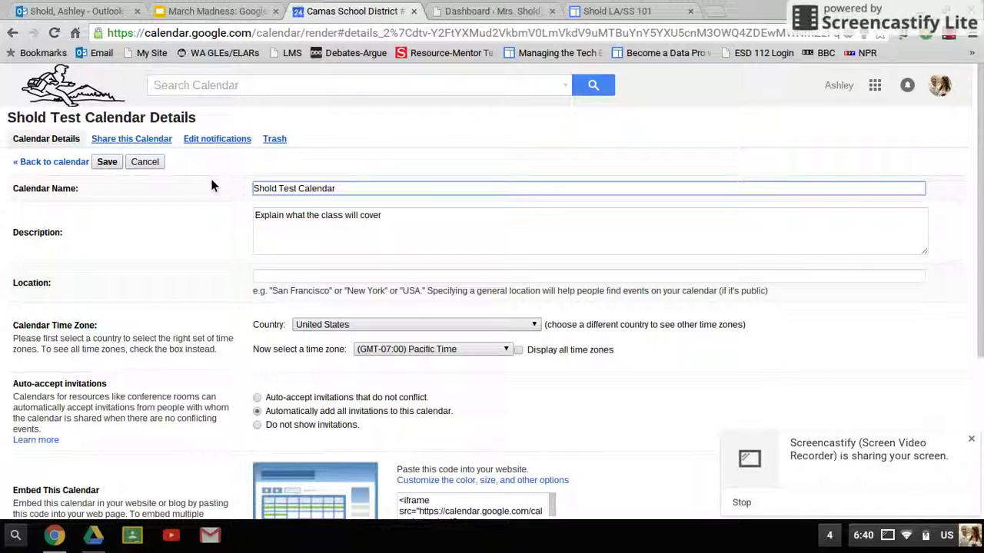
{"action": "left_click", "coordinate": [102, 139]}
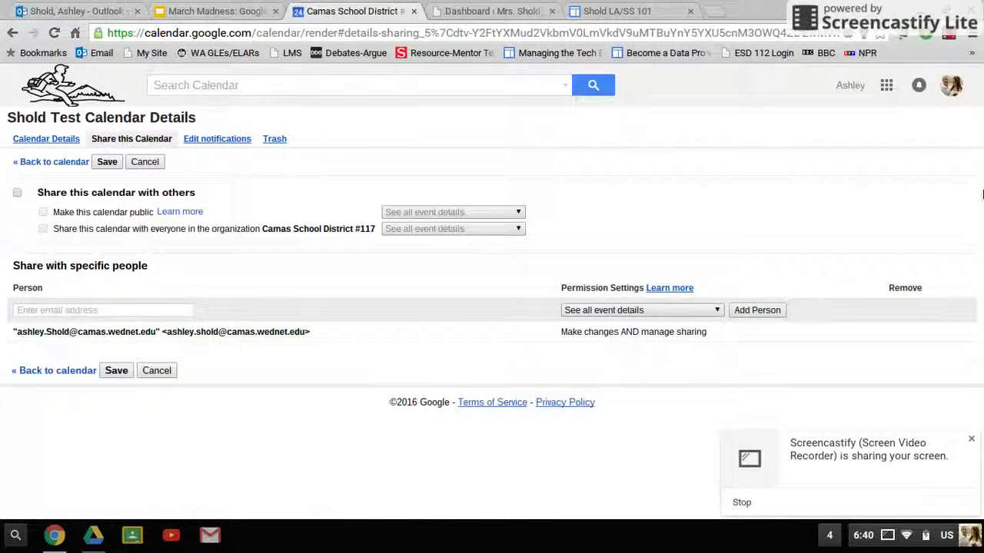
{"action": "left_click", "coordinate": [55, 139]}
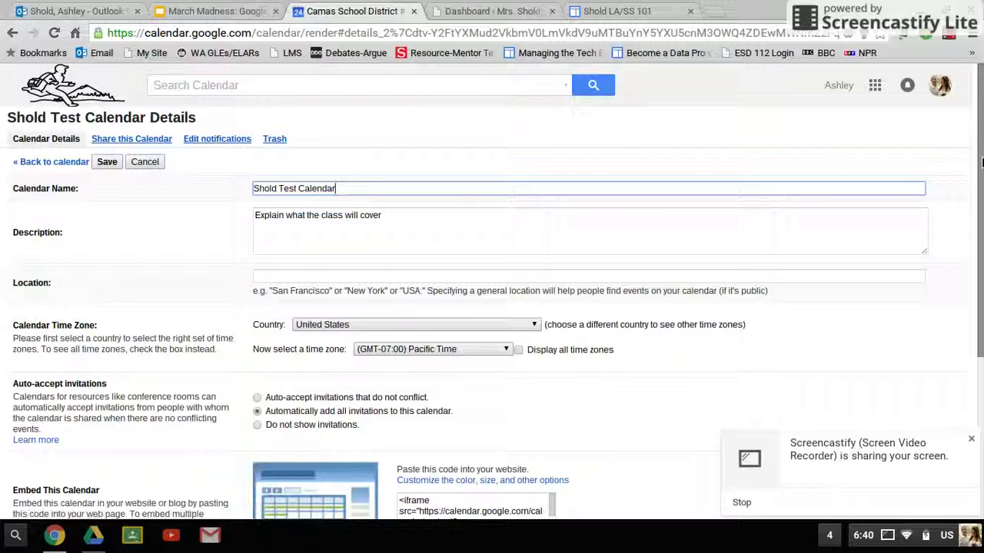
Copy the test calendar's complete iframe embed code from its details.
{"action": "left_click_drag", "start_coordinate": [978, 161], "coordinate": [978, 282]}
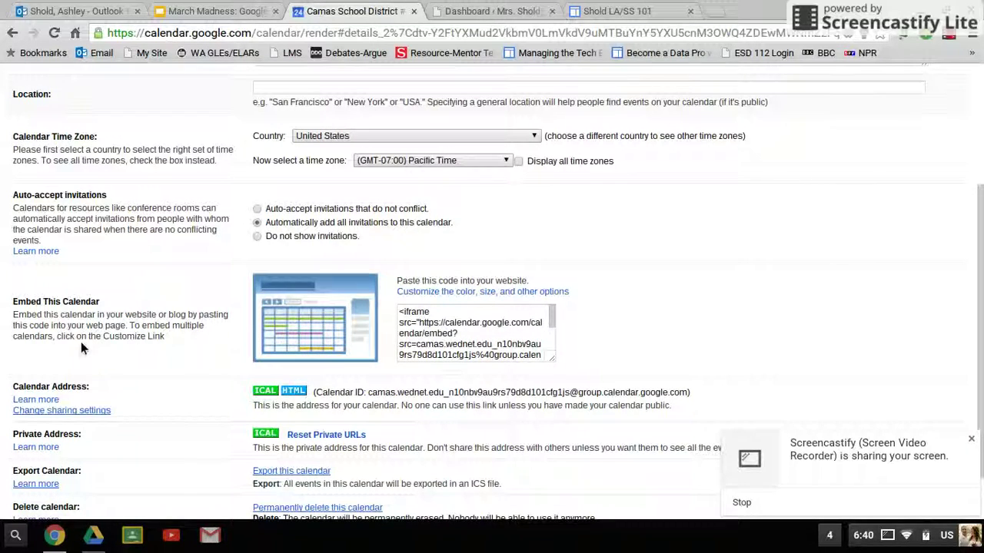
{"action": "scroll", "coordinate": [415, 327], "scroll_direction": "down", "scroll_amount": 3}
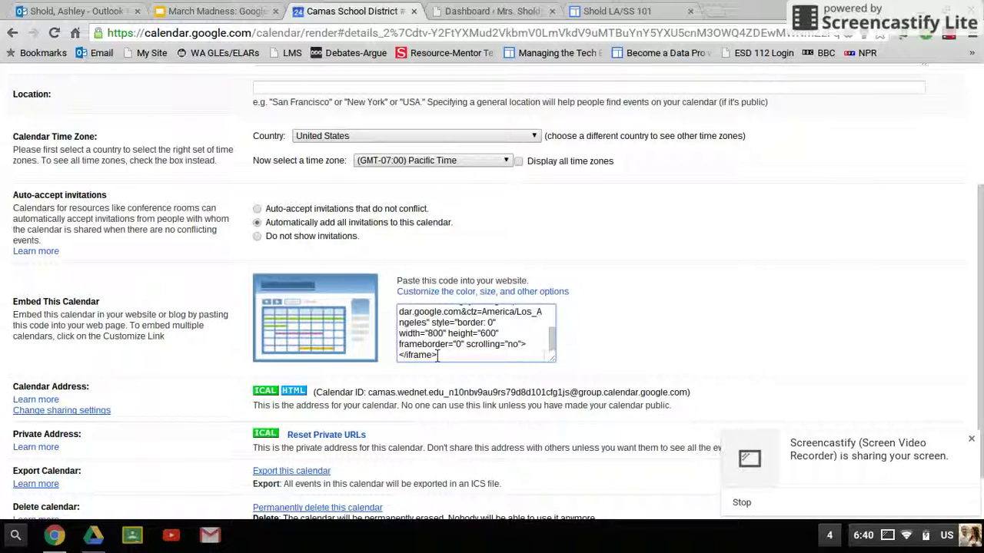
{"action": "left_click_drag", "start_coordinate": [439, 353], "coordinate": [380, 293]}
{"action": "key", "text": "ctrl+c"}
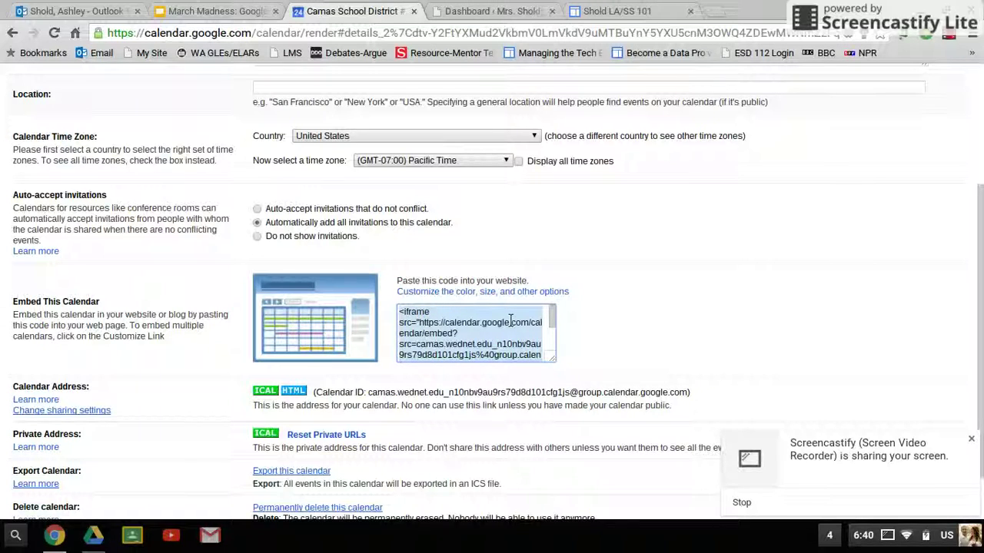
Switch to the WordPress dashboard and start a new page titled with the teacher's surname plus "Test Calendar".
{"action": "left_click", "coordinate": [490, 11]}
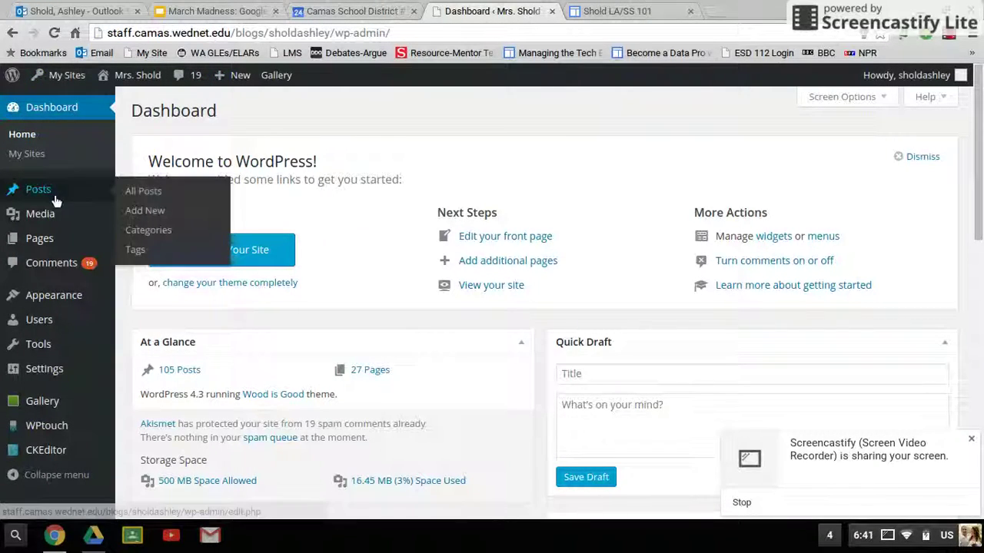
{"action": "left_click", "coordinate": [237, 80]}
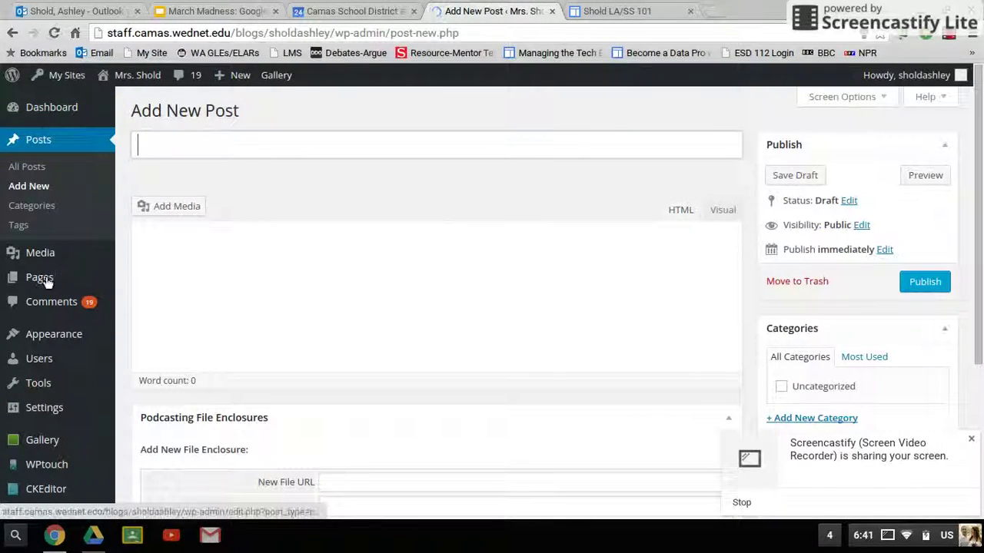
{"action": "left_click", "coordinate": [44, 282]}
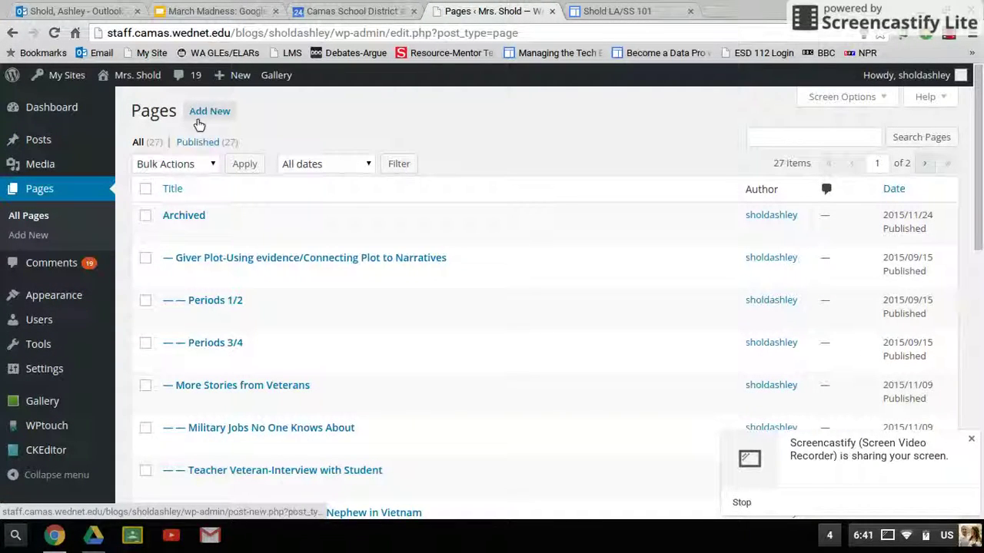
{"action": "left_click", "coordinate": [198, 117]}
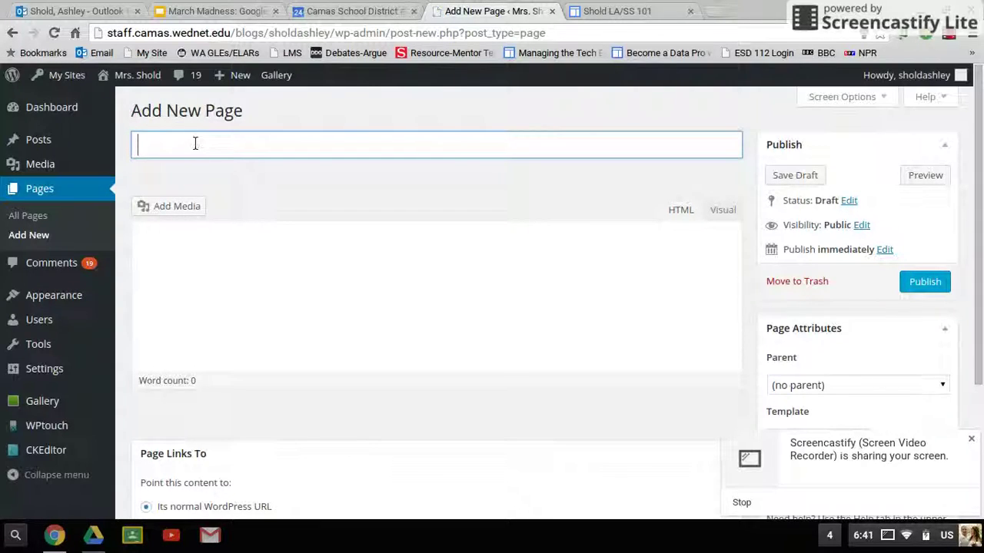
{"action": "type", "text": "Shold"}
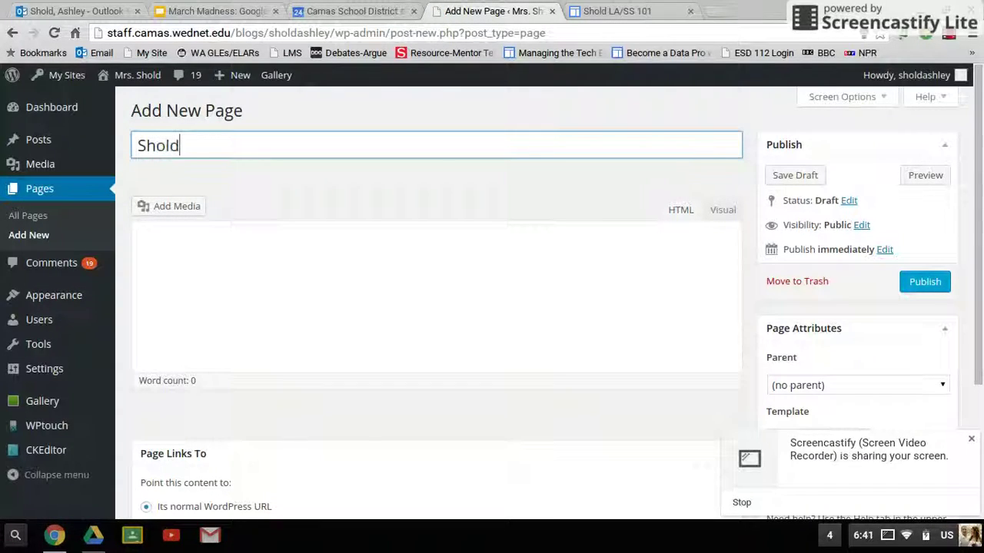
{"action": "type", "text": " Test Calendar"}
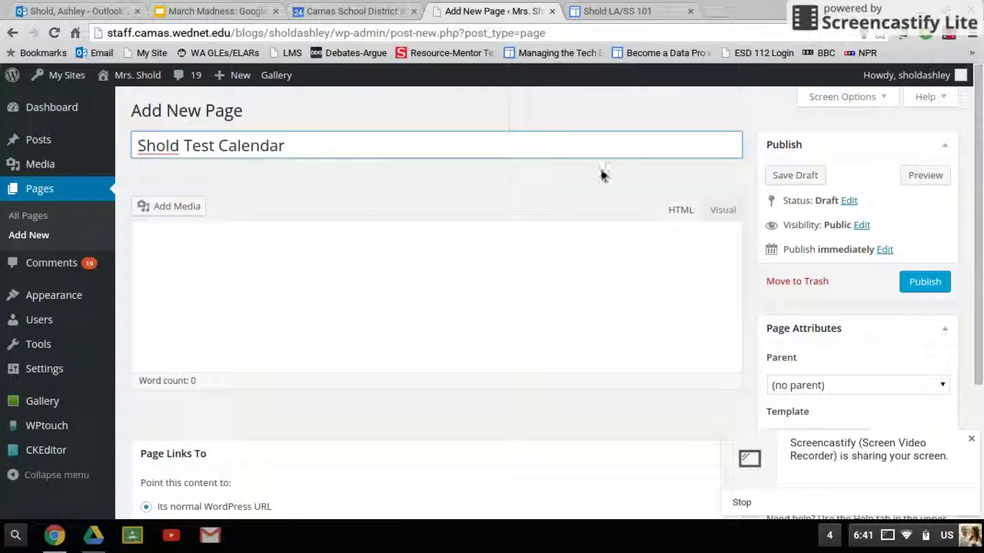
Paste the calendar's embed code into the new page's HTML content and publish the page.
{"action": "left_click", "coordinate": [719, 215]}
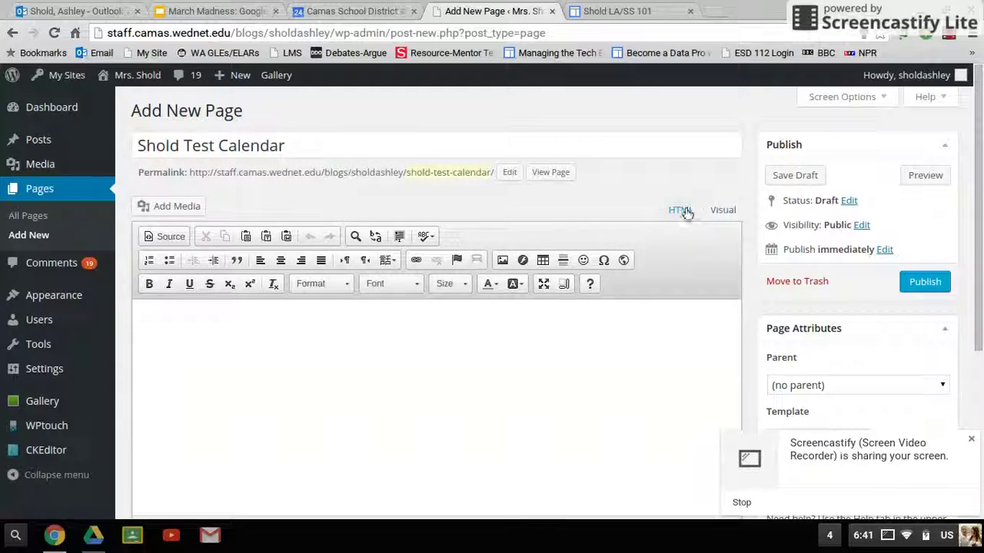
{"action": "left_click", "coordinate": [682, 211]}
{"action": "key", "text": "ctrl+v"}
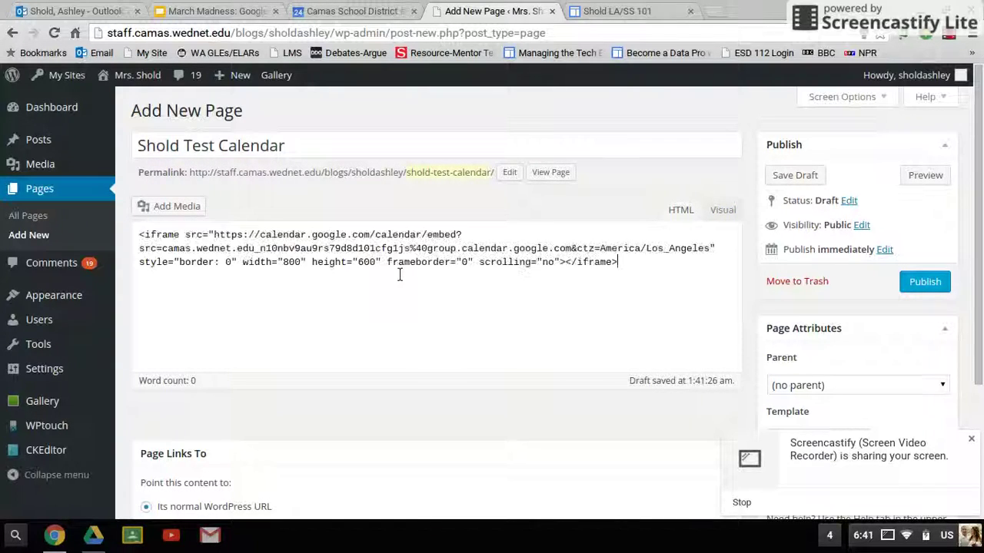
{"action": "left_click", "coordinate": [930, 282]}
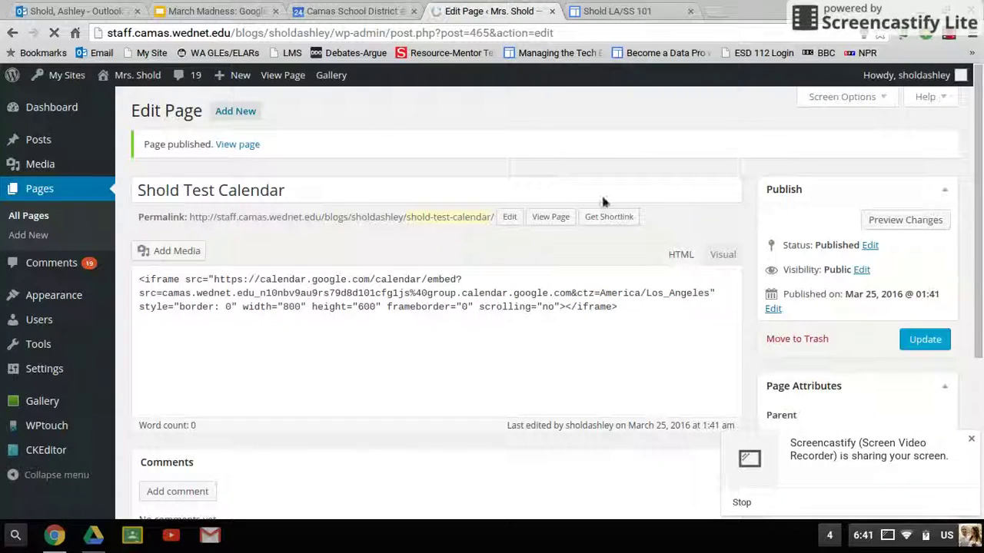
View the published page and check the embedded test calendar.
{"action": "left_click", "coordinate": [229, 146]}
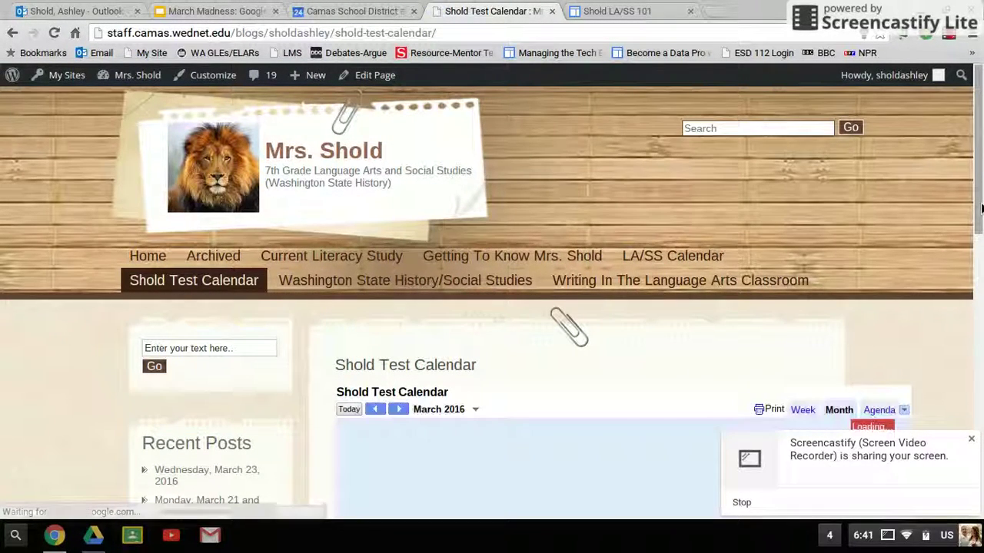
{"action": "mouse_move", "coordinate": [981, 208]}
{"action": "left_mouse_down"}
{"action": "mouse_move", "coordinate": [981, 341]}
{"action": "mouse_move", "coordinate": [981, 219]}
{"action": "left_mouse_up"}
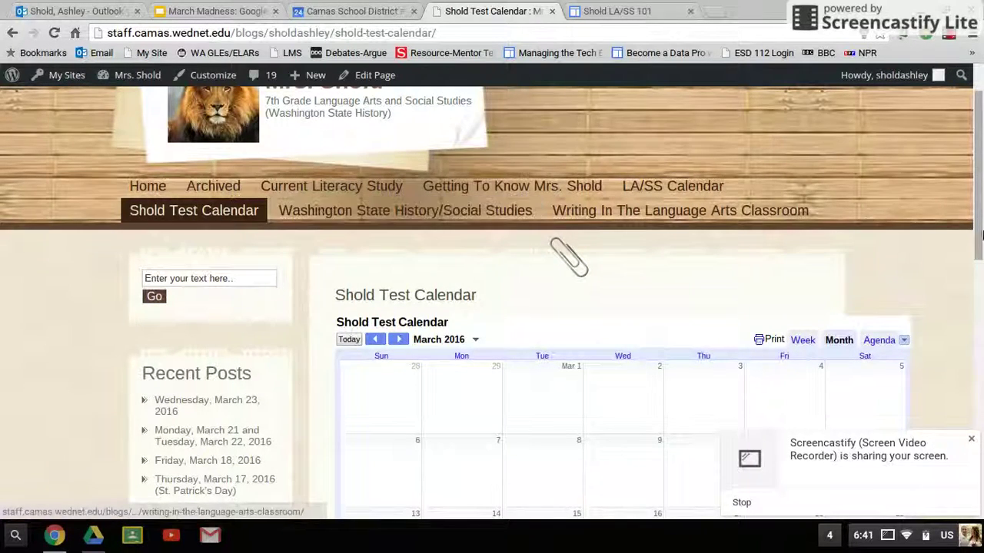
{"action": "left_click_drag", "start_coordinate": [981, 197], "coordinate": [981, 160]}
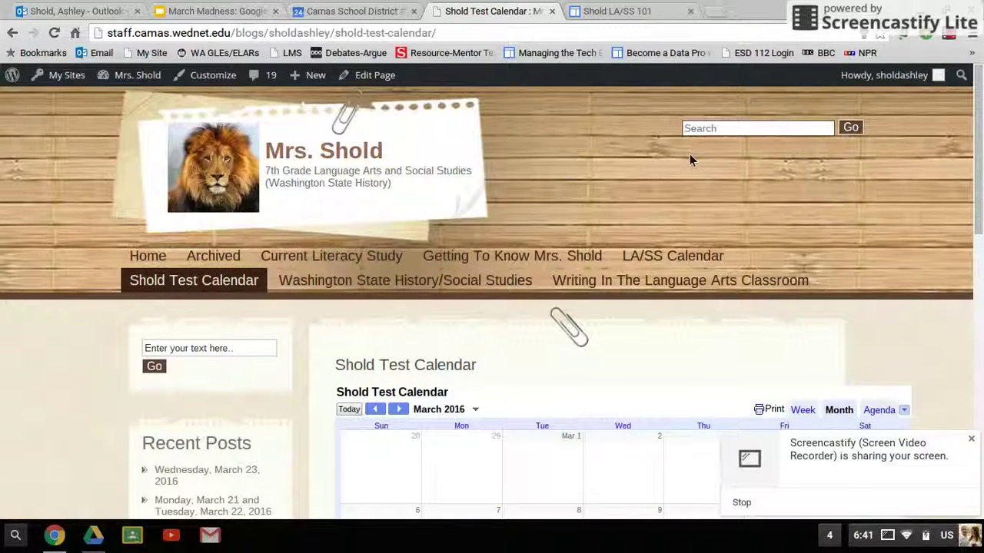
Log out of WordPress and open the teacher's class site as a visitor.
{"action": "mouse_move", "coordinate": [895, 77]}
{"action": "left_click", "coordinate": [865, 131]}
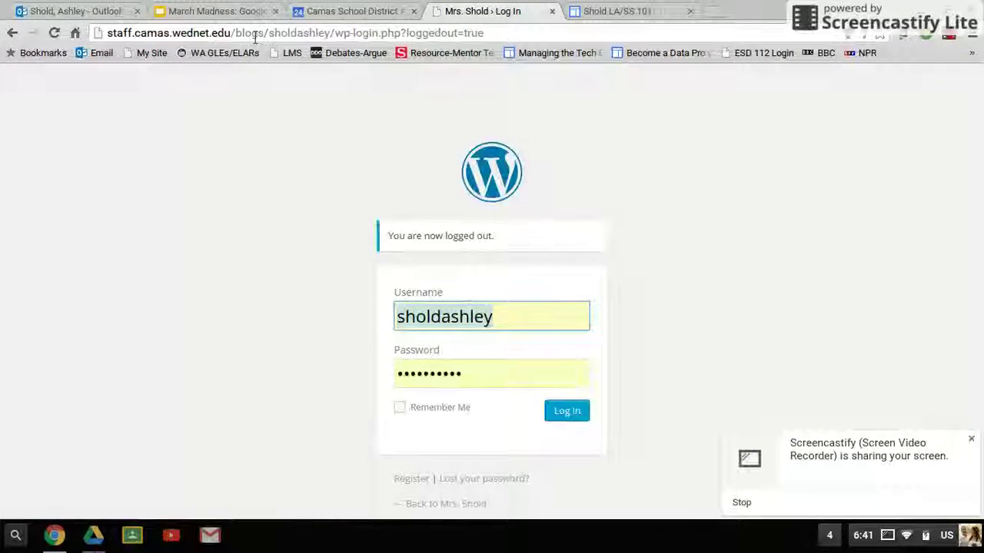
{"action": "left_click", "coordinate": [160, 51]}
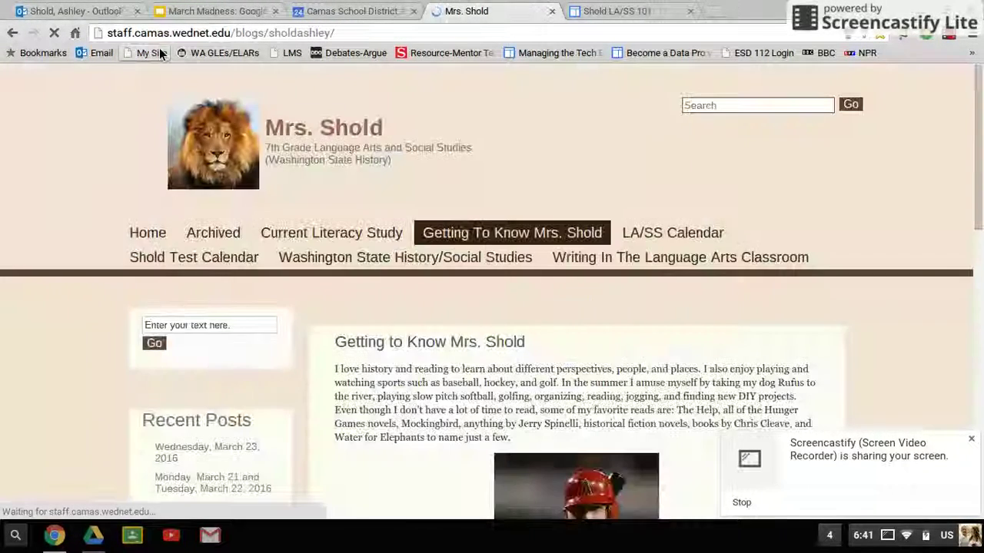
Examine the embedded calendar on the LA/SS Calendar page and the details of the March 23 Wednesday's Agenda event.
{"action": "mouse_move", "coordinate": [781, 264]}
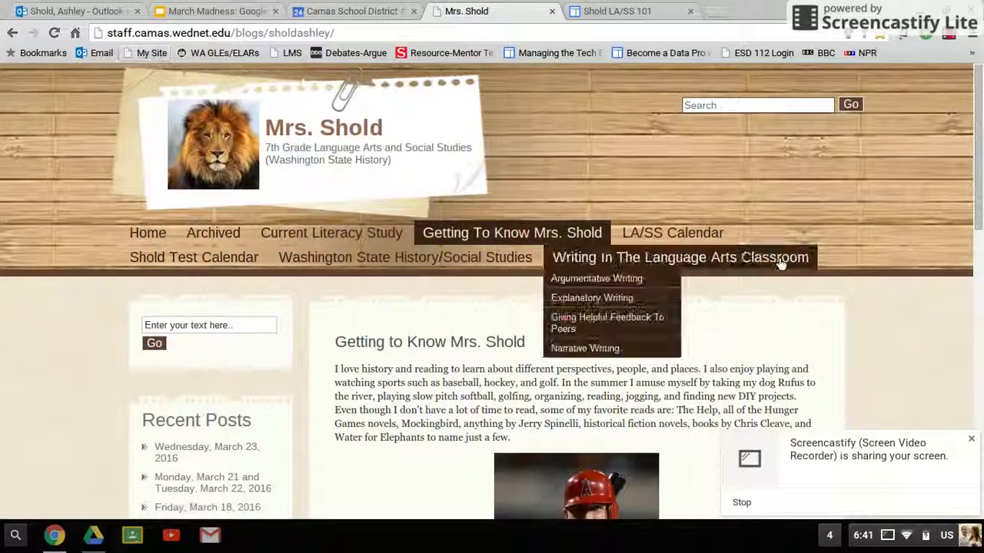
{"action": "left_click", "coordinate": [713, 235]}
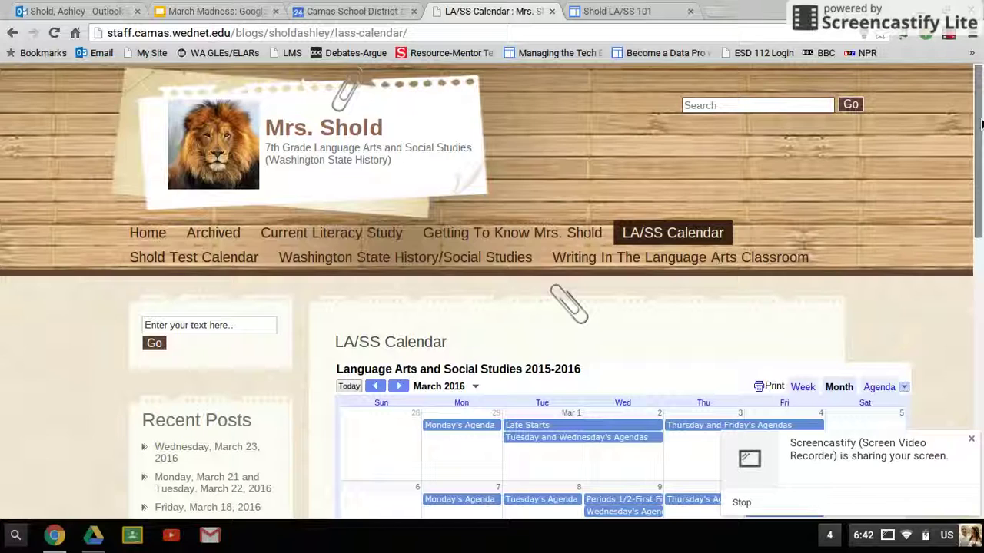
{"action": "scroll", "coordinate": [630, 356], "scroll_direction": "down", "scroll_amount": 4}
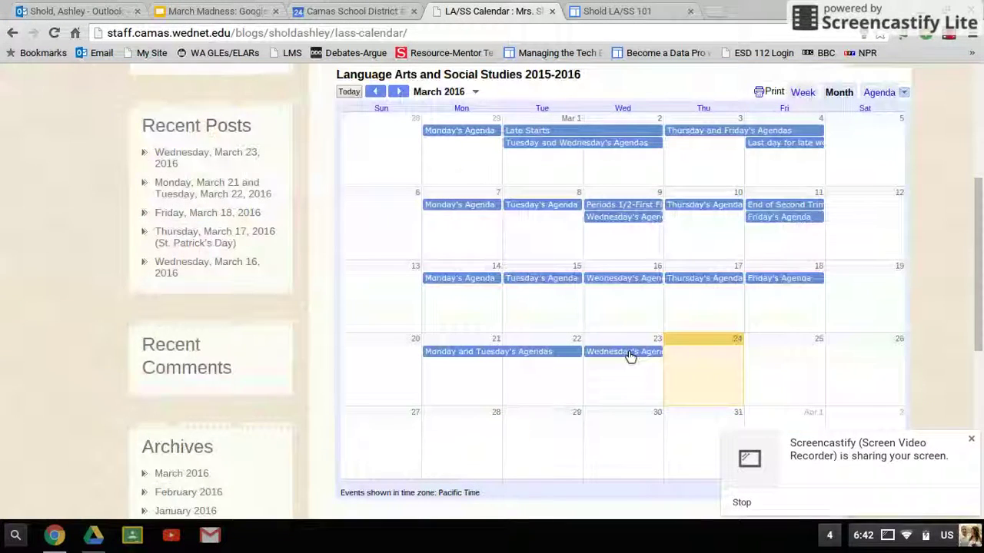
{"action": "left_click", "coordinate": [630, 356]}
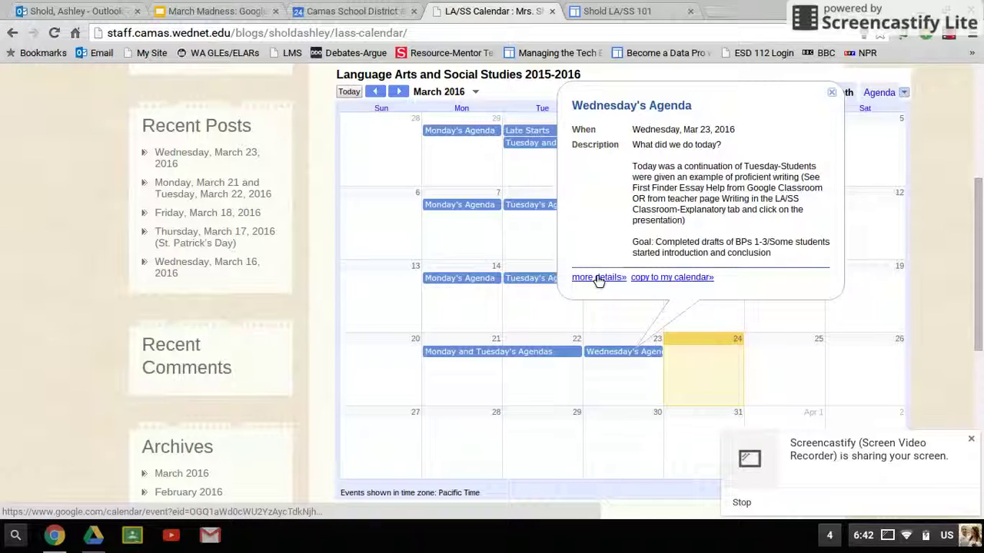
{"action": "left_click", "coordinate": [833, 94]}
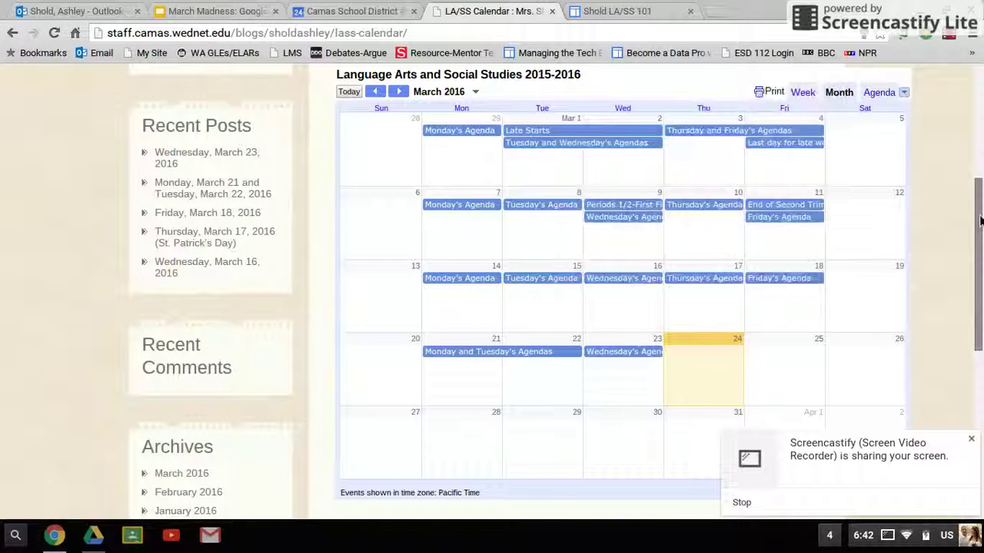
{"action": "left_click_drag", "start_coordinate": [980, 221], "coordinate": [980, 100]}
Switch to the Google Sites Home page and insert the test calendar with a 600-pixel height, Month view and its title included.
{"action": "left_click", "coordinate": [645, 11]}
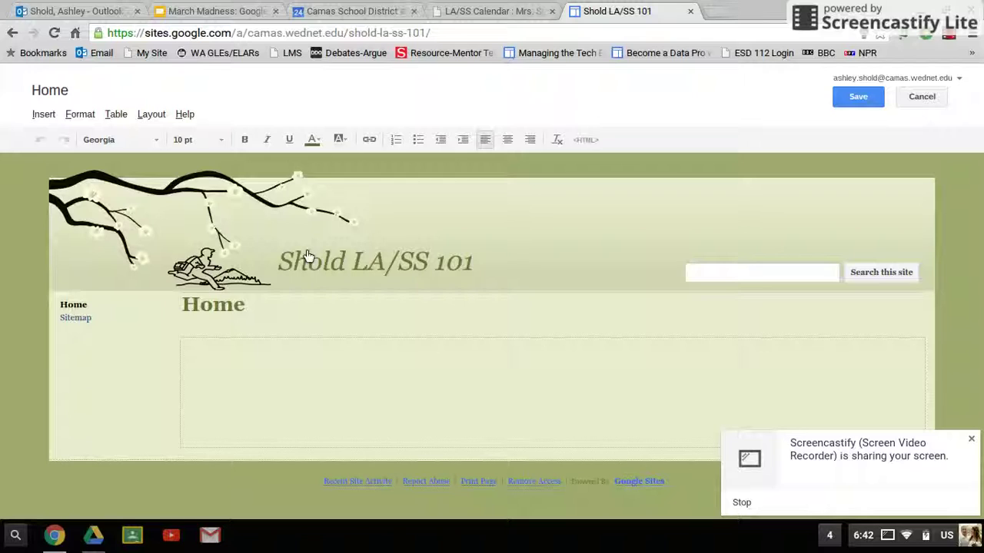
{"action": "left_click", "coordinate": [44, 116]}
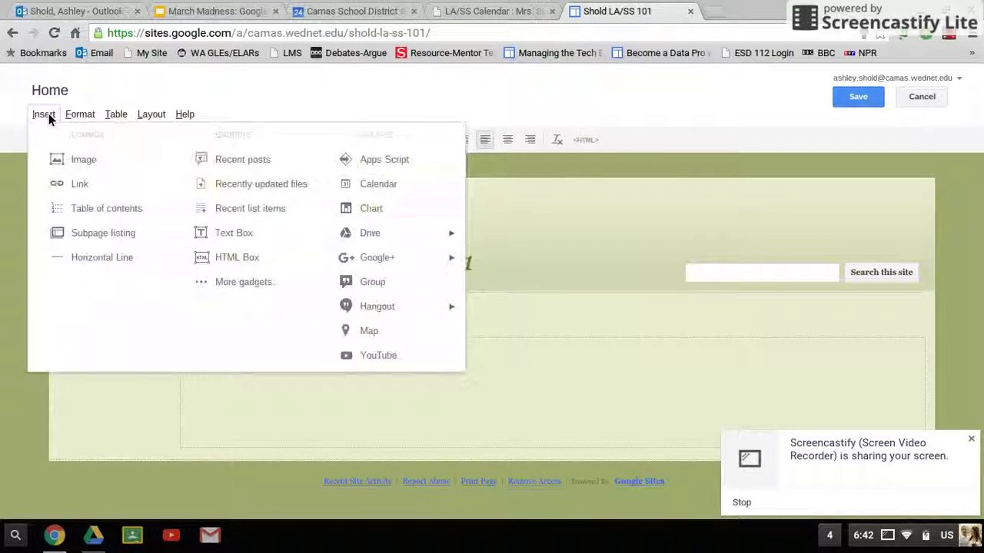
{"action": "left_click", "coordinate": [378, 189]}
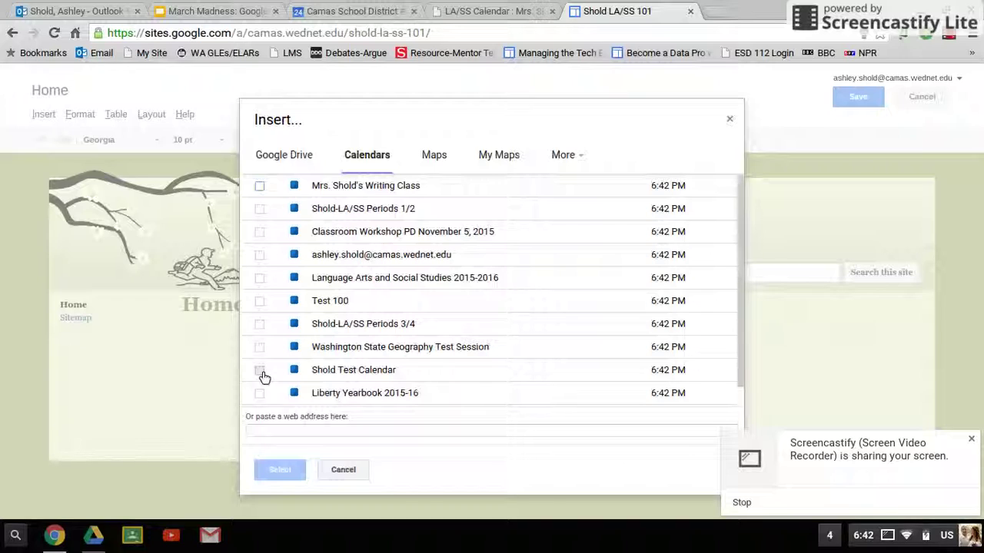
{"action": "left_click", "coordinate": [260, 371]}
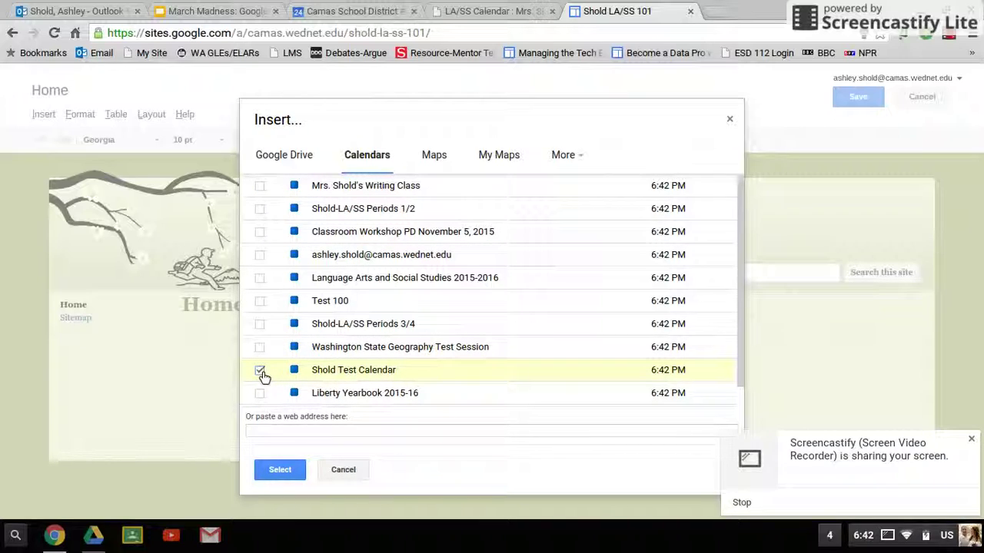
{"action": "left_click", "coordinate": [280, 470]}
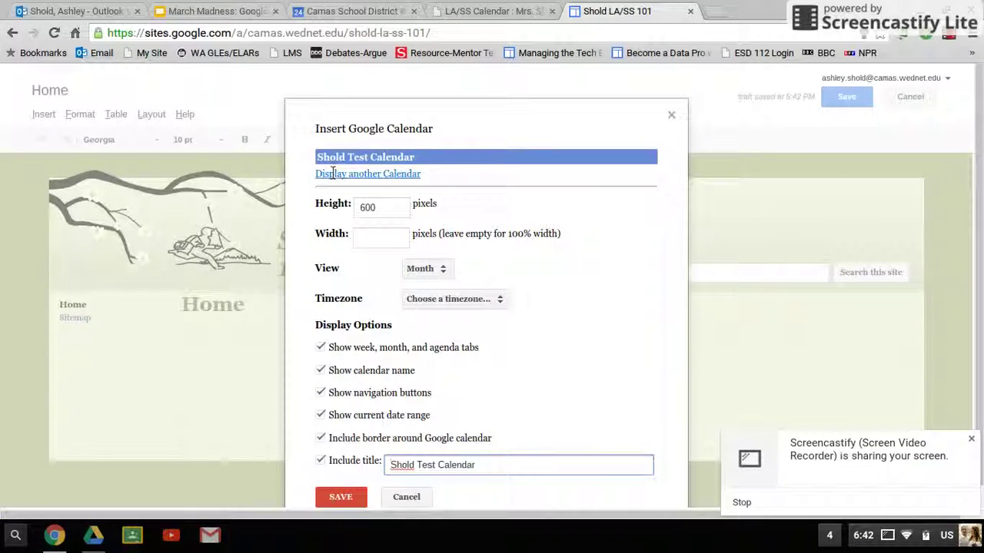
{"action": "left_click", "coordinate": [341, 499]}
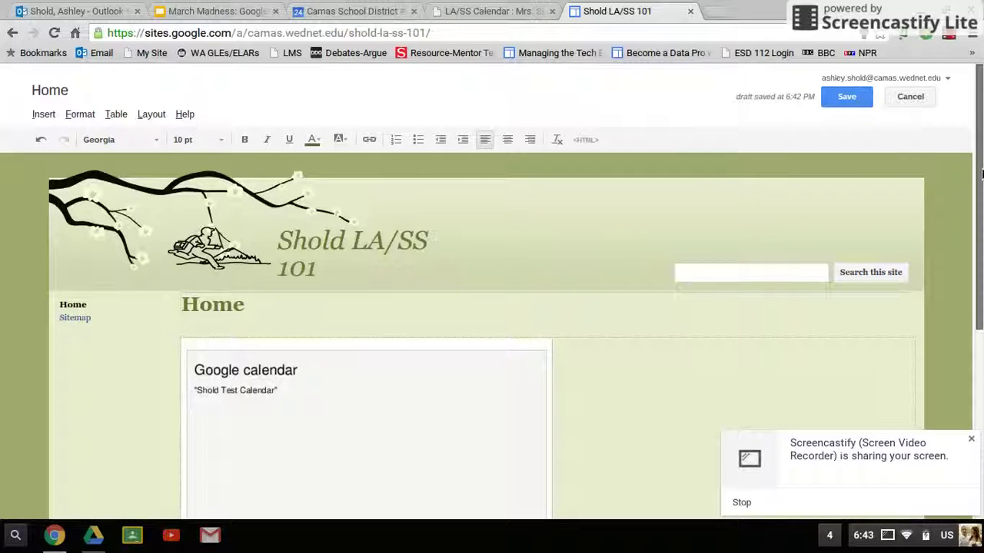
Save the Google Sites Home page and check the embedded calendar.
{"action": "left_click_drag", "start_coordinate": [981, 175], "coordinate": [982, 194]}
{"action": "left_click", "coordinate": [846, 77]}
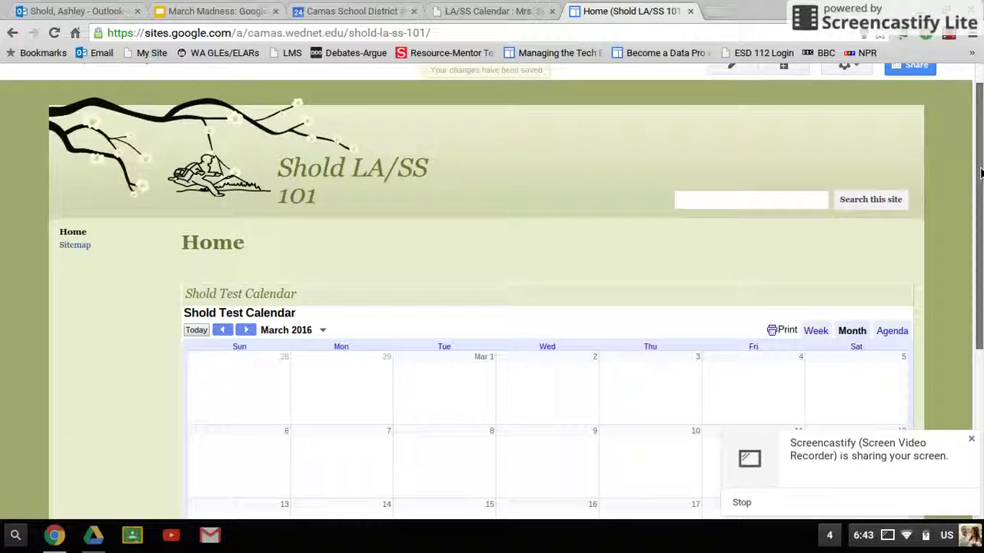
{"action": "scroll", "coordinate": [980, 173], "scroll_direction": "up", "scroll_amount": 2}
Switch to Google Calendar, leave the calendar details and start an all-day event titled "Thursday's Agenda" on 3/24/2016.
{"action": "left_click", "coordinate": [381, 11]}
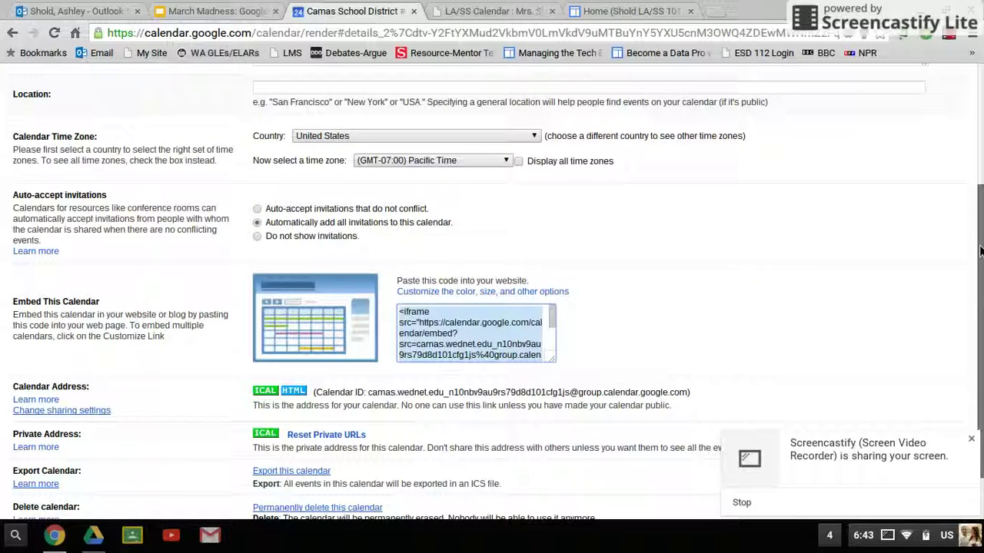
{"action": "scroll", "coordinate": [980, 250], "scroll_direction": "up", "scroll_amount": 3}
{"action": "left_click", "coordinate": [56, 162]}
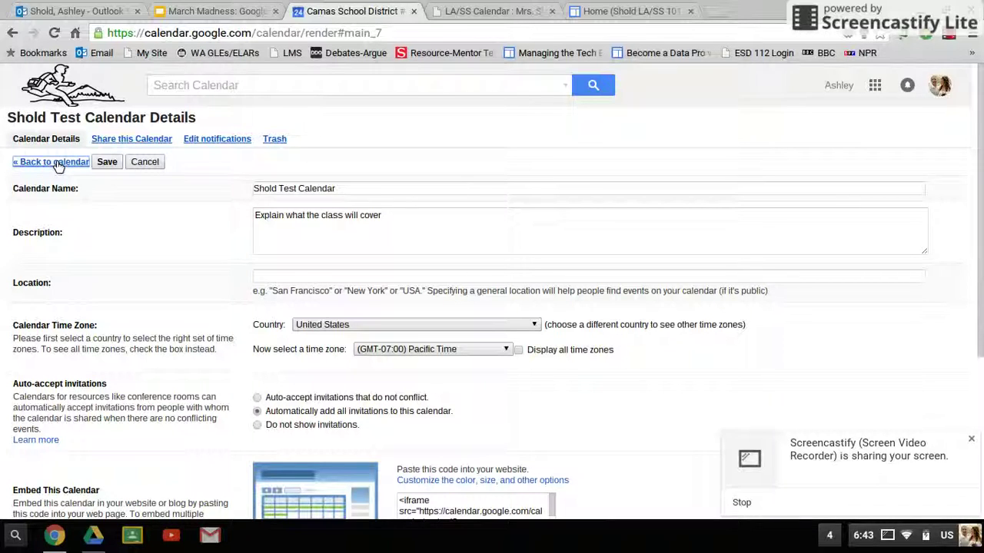
{"action": "double_click", "coordinate": [636, 188]}
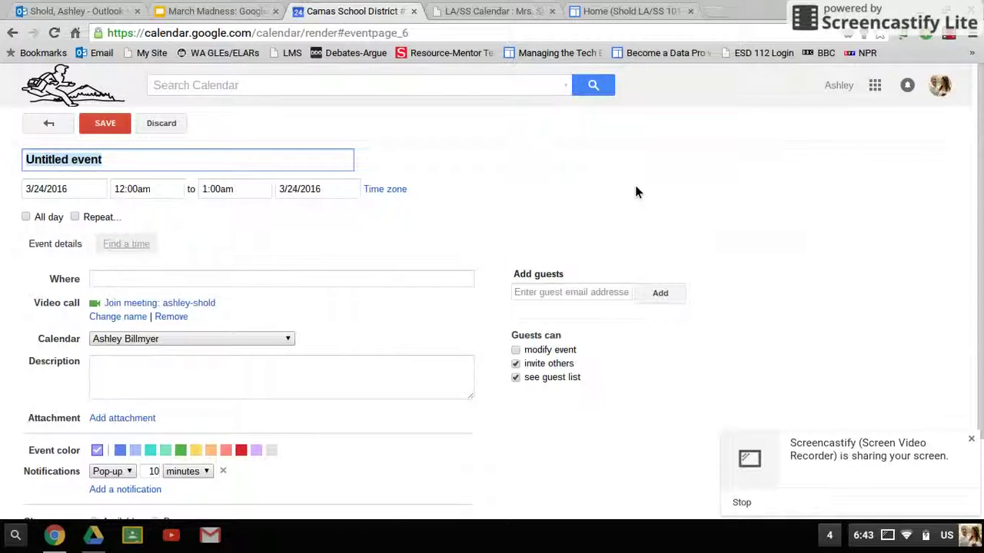
{"action": "type", "text": "Thu"}
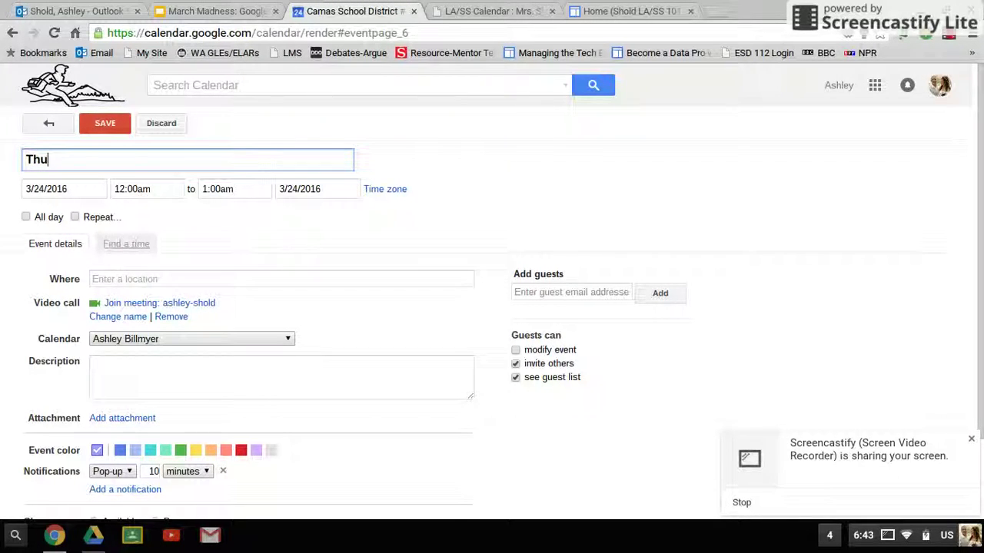
{"action": "type", "text": "rsday's Agenda"}
{"action": "left_click", "coordinate": [23, 216]}
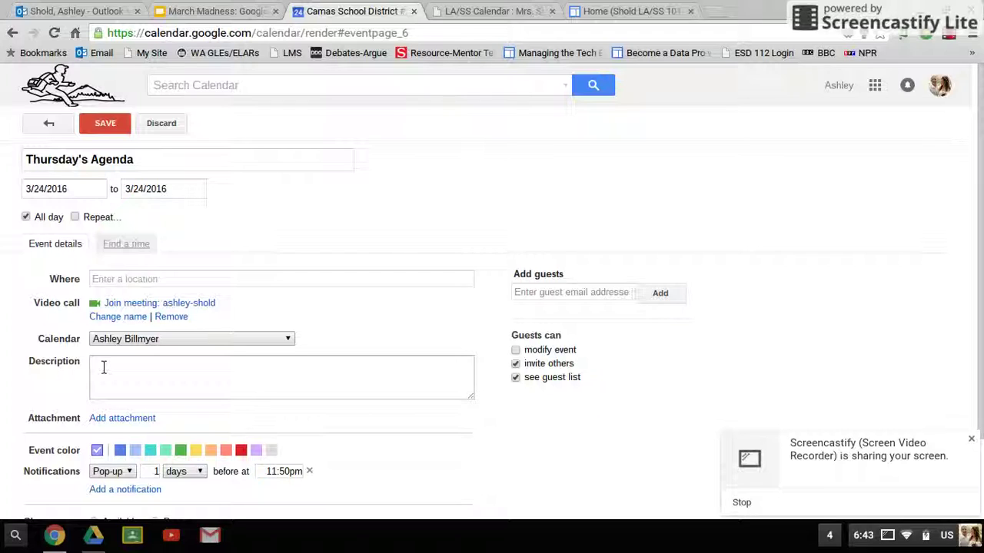
Enter the description lines "Period 1:", "Period 2:" and "And so on..." for the all-day event and save it.
{"action": "left_click", "coordinate": [104, 367]}
{"action": "type", "text": "Period 1:  Period 2:  And so o"}
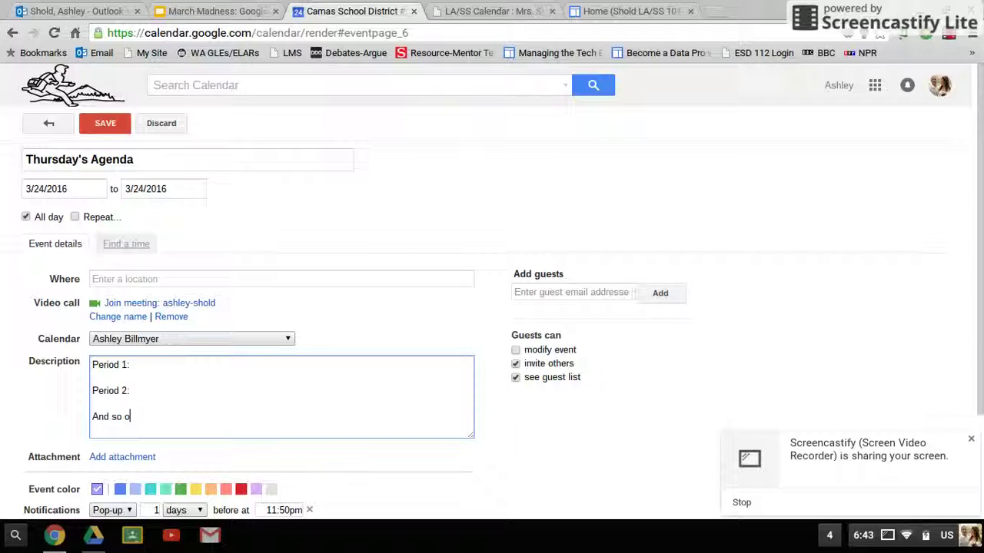
{"action": "type", "text": "n..."}
{"action": "scroll", "coordinate": [979, 259], "scroll_direction": "down", "scroll_amount": 1}
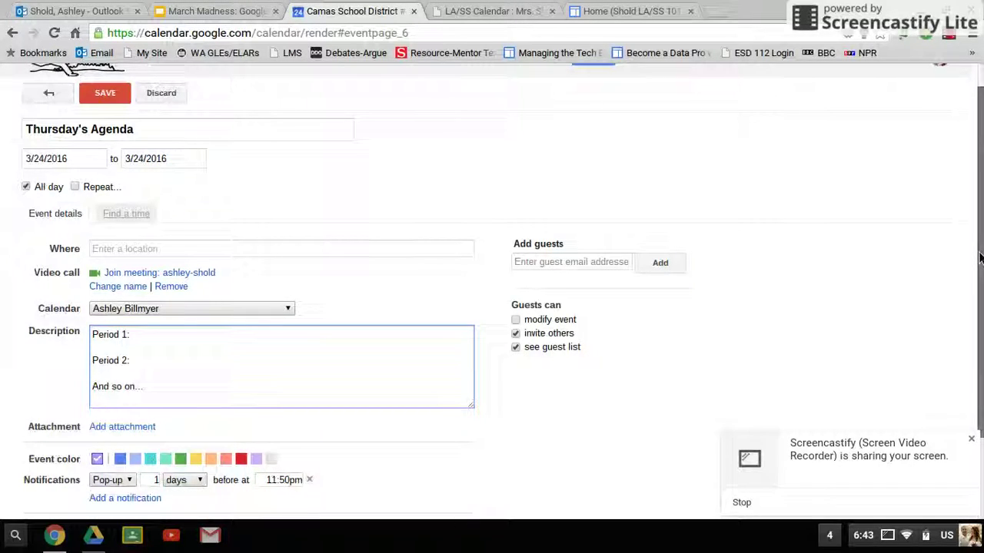
{"action": "scroll", "coordinate": [979, 259], "scroll_direction": "up", "scroll_amount": 1}
{"action": "left_click", "coordinate": [106, 124]}
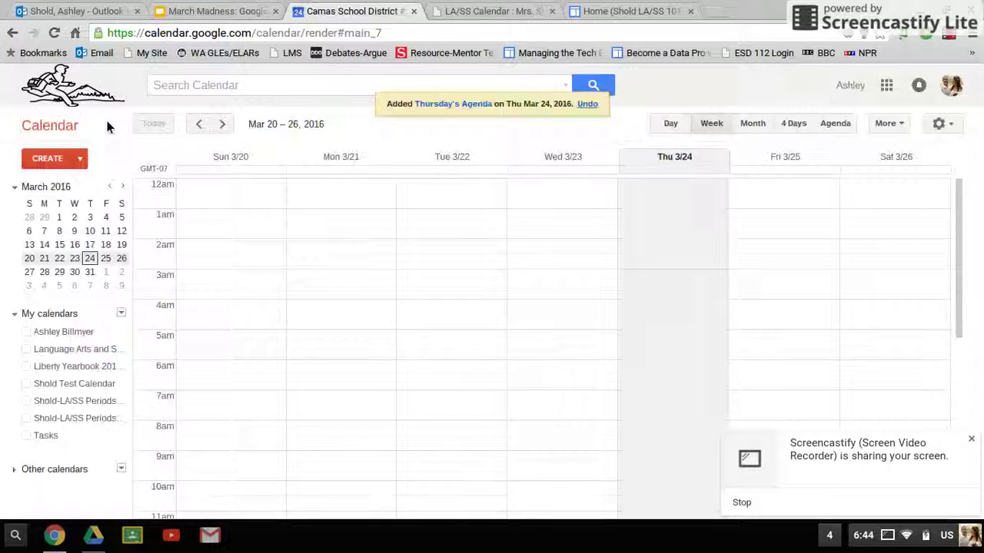
Show the test calendar and start an event on it titled "Thursday's Agenda" for March 24, 12:30am to 1:30am.
{"action": "left_click", "coordinate": [28, 386]}
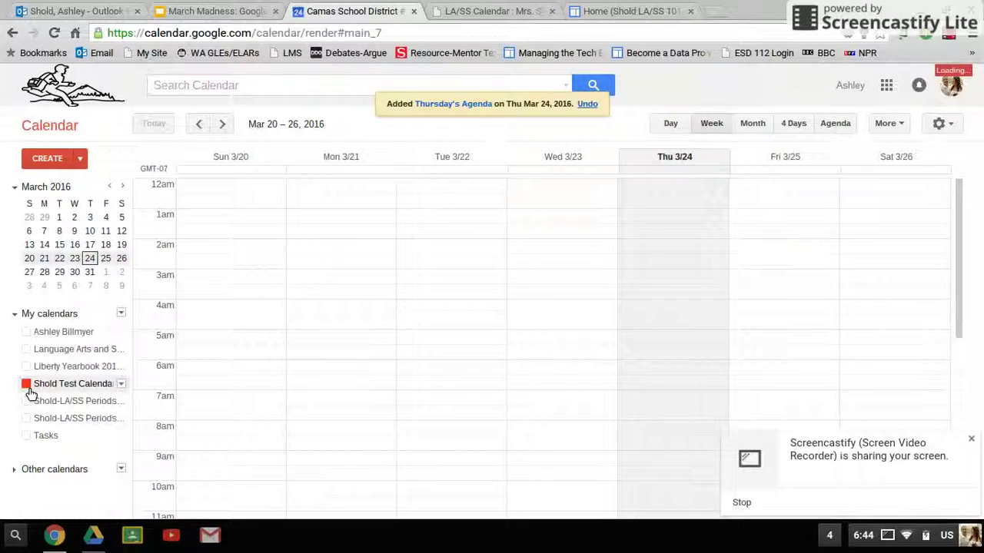
{"action": "left_click", "coordinate": [644, 202]}
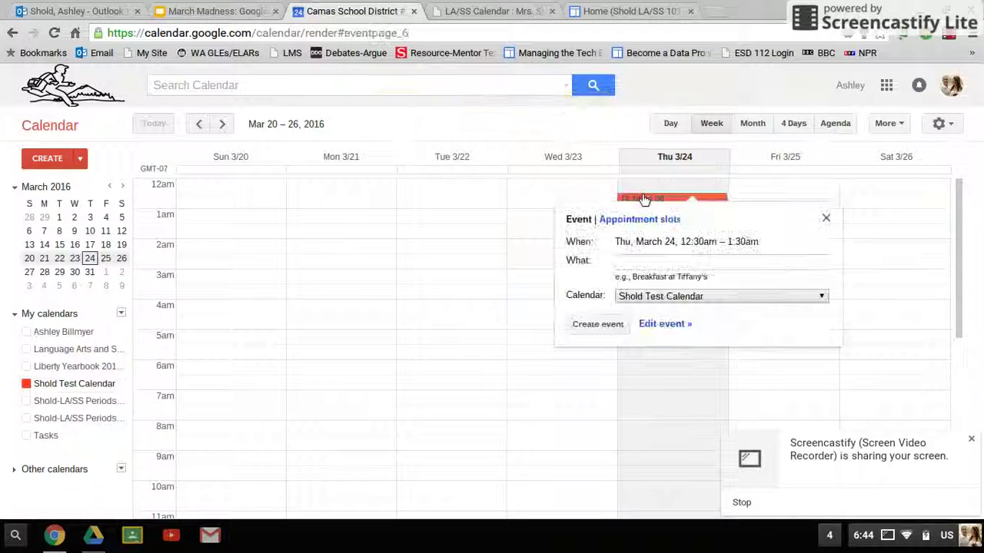
{"action": "left_click", "coordinate": [664, 324]}
{"action": "type", "text": "THu"}
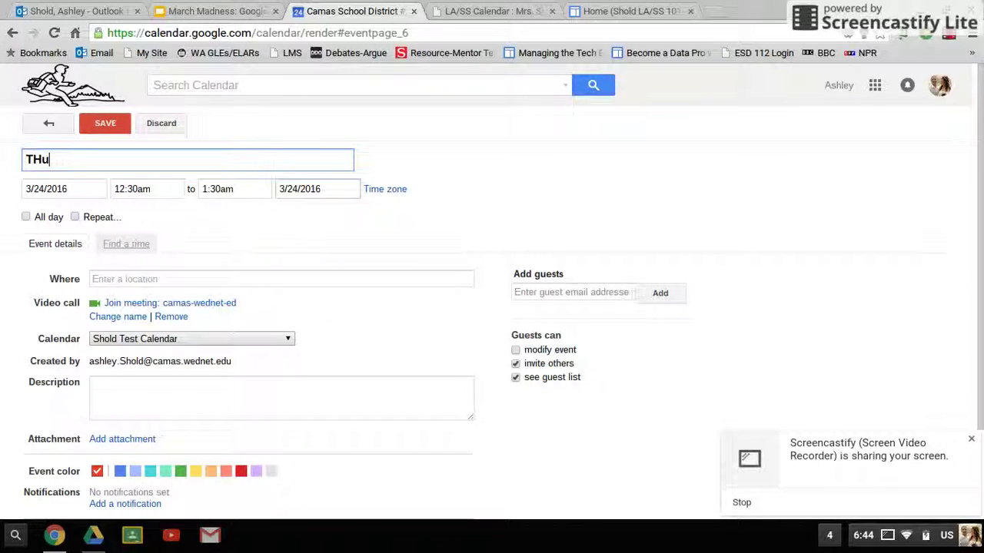
{"action": "key", "text": "BackSpace"}
{"action": "key", "text": "BackSpace"}
{"action": "type", "text": "hursday's Agenda"}
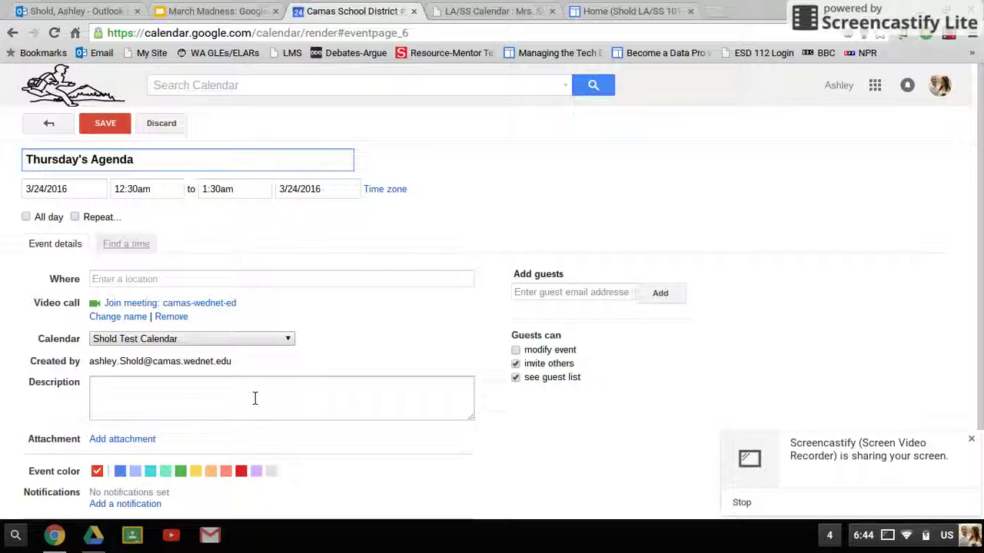
Give the test calendar event the description "Type what you did here" and save it.
{"action": "left_click", "coordinate": [255, 398]}
{"action": "type", "text": "Type what you did here"}
{"action": "left_click", "coordinate": [114, 125]}
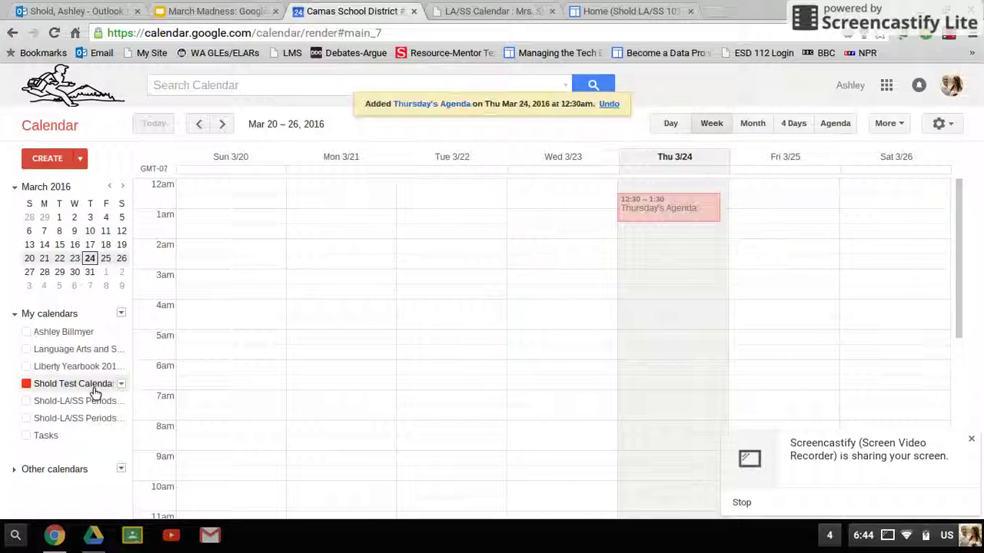
Reload the Google Sites Home page and examine the Thursday's Agenda event details in the embedded calendar.
{"action": "left_click", "coordinate": [609, 14]}
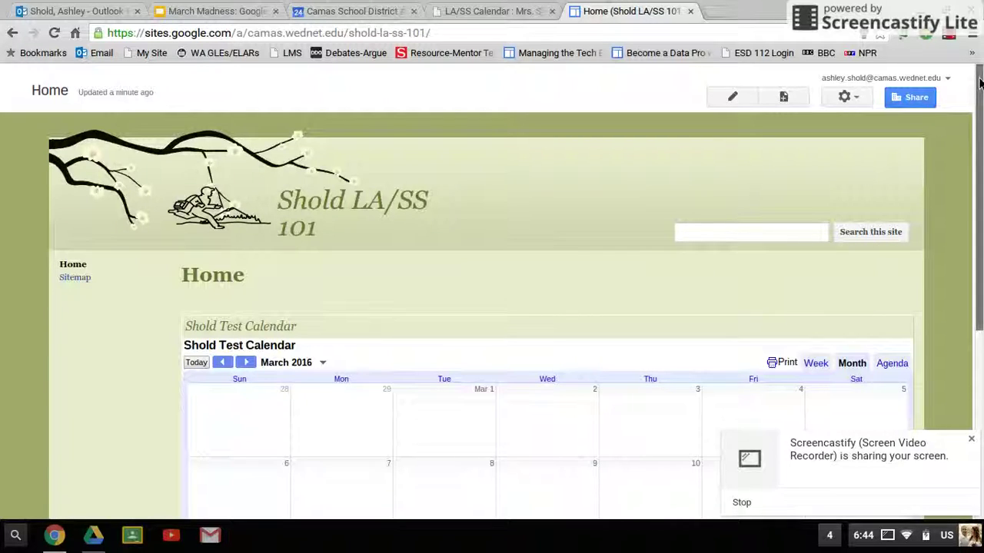
{"action": "scroll", "coordinate": [980, 83], "scroll_direction": "down", "scroll_amount": 3}
{"action": "left_click", "coordinate": [45, 39]}
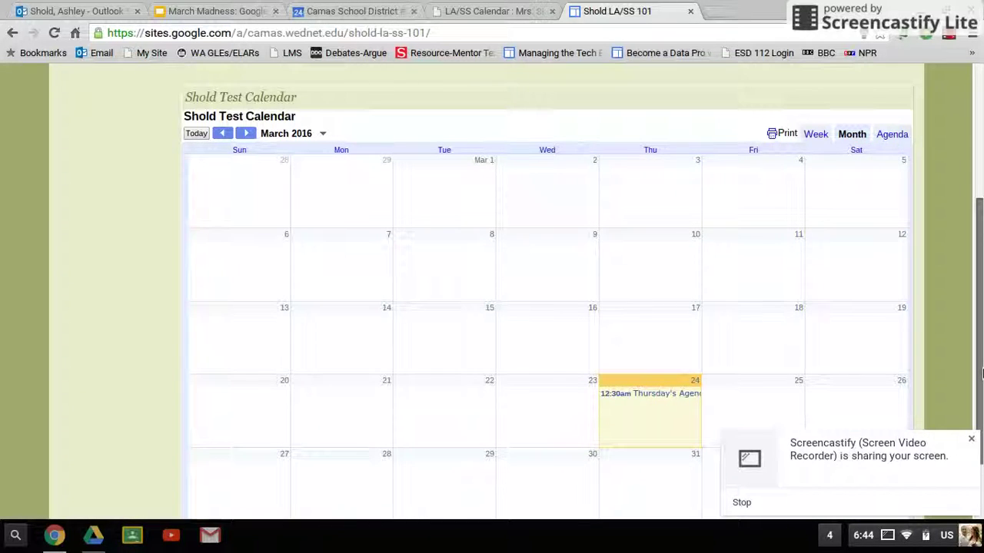
{"action": "scroll", "coordinate": [689, 407], "scroll_direction": "up", "scroll_amount": 1}
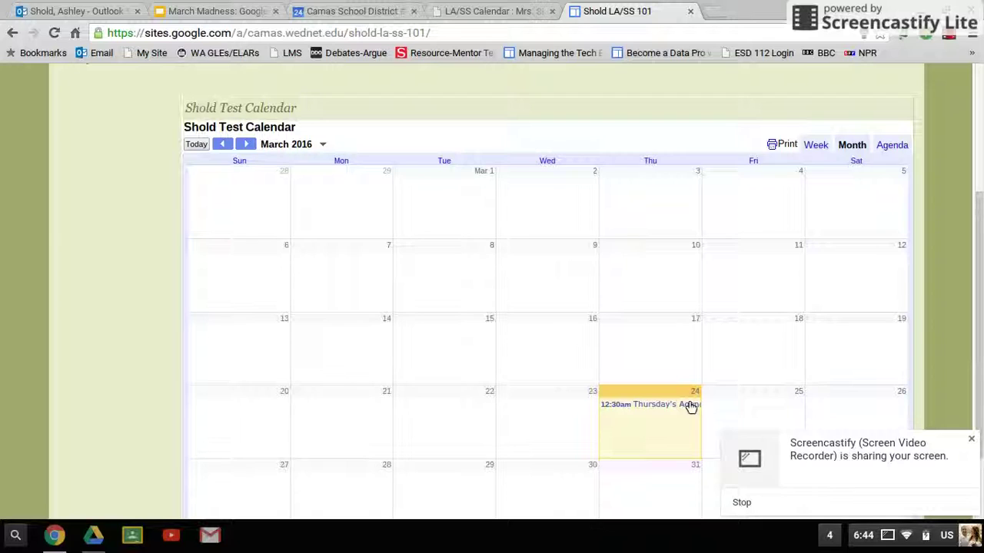
{"action": "left_click", "coordinate": [689, 405]}
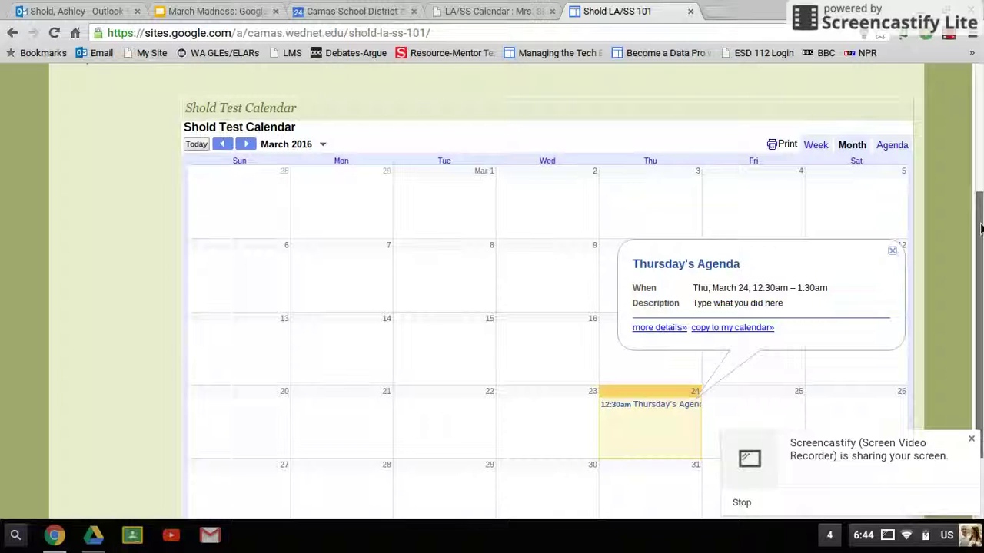
{"action": "left_click_drag", "start_coordinate": [981, 227], "coordinate": [980, 105]}
Open the test calendar page on the WordPress class site and examine the Thursday's Agenda event details.
{"action": "left_click", "coordinate": [500, 11]}
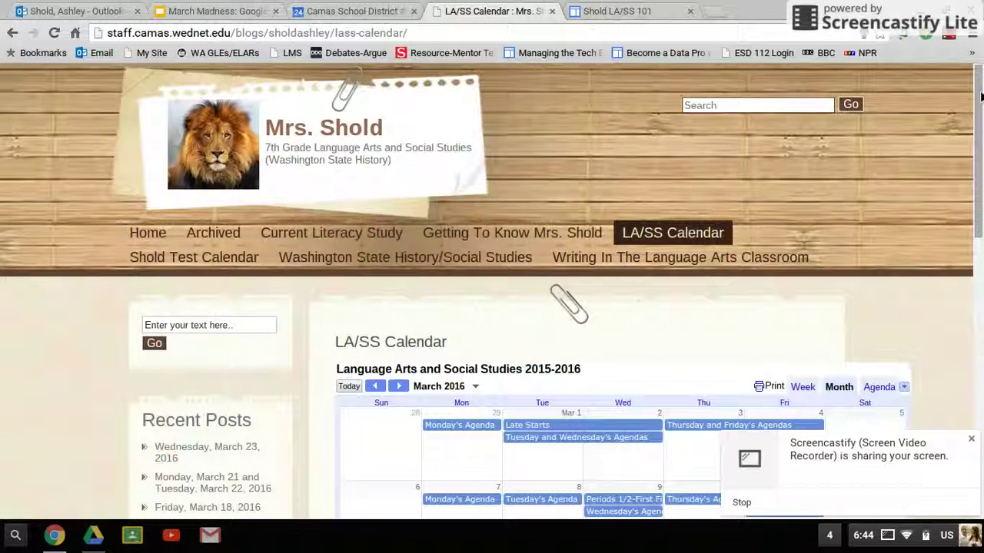
{"action": "left_click", "coordinate": [242, 257]}
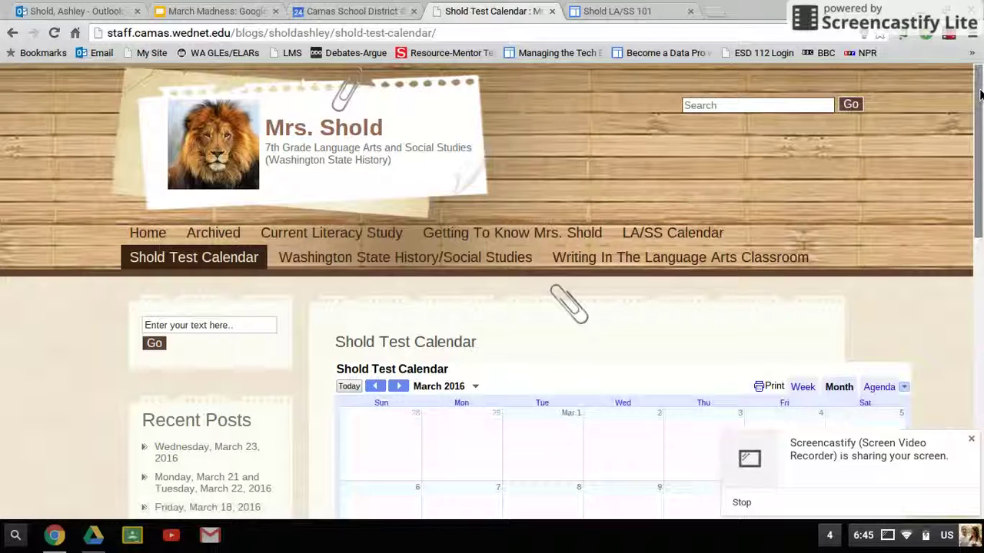
{"action": "scroll", "coordinate": [679, 339], "scroll_direction": "down", "scroll_amount": 4}
{"action": "left_click", "coordinate": [679, 336]}
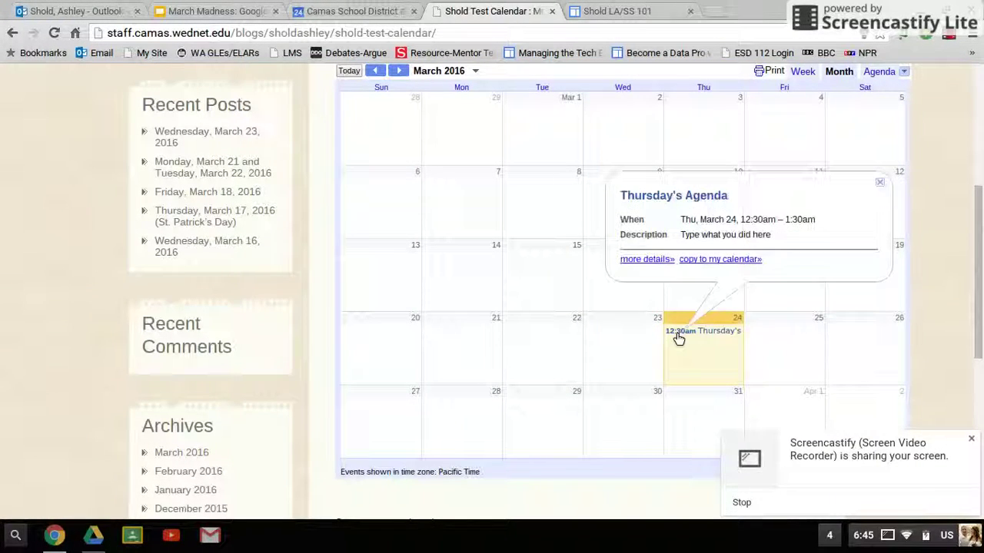
{"action": "left_click_drag", "start_coordinate": [980, 286], "coordinate": [663, 15]}
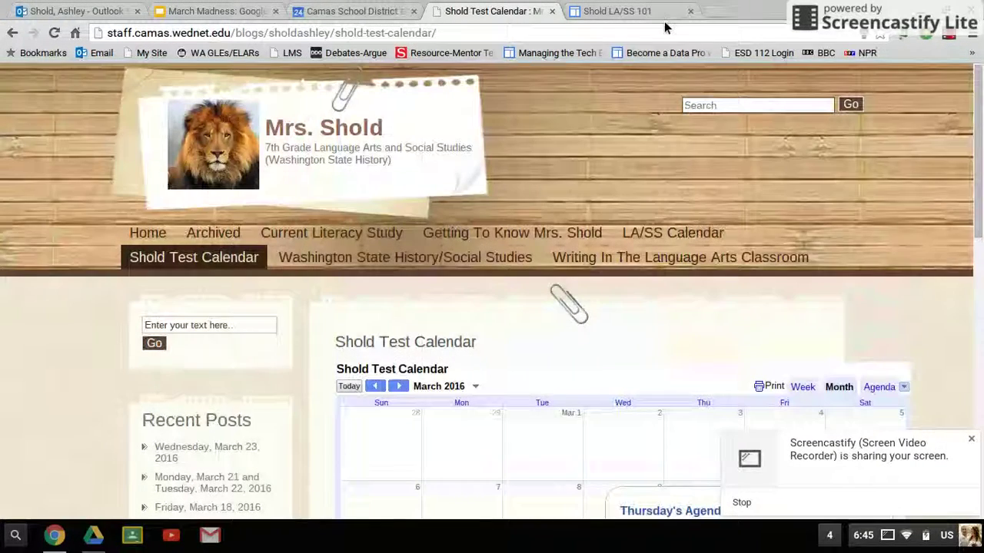
Close the Google Sites and WordPress pages and go to the title slide of the March Madness: Google Calendars presentation.
{"action": "left_click", "coordinate": [691, 10]}
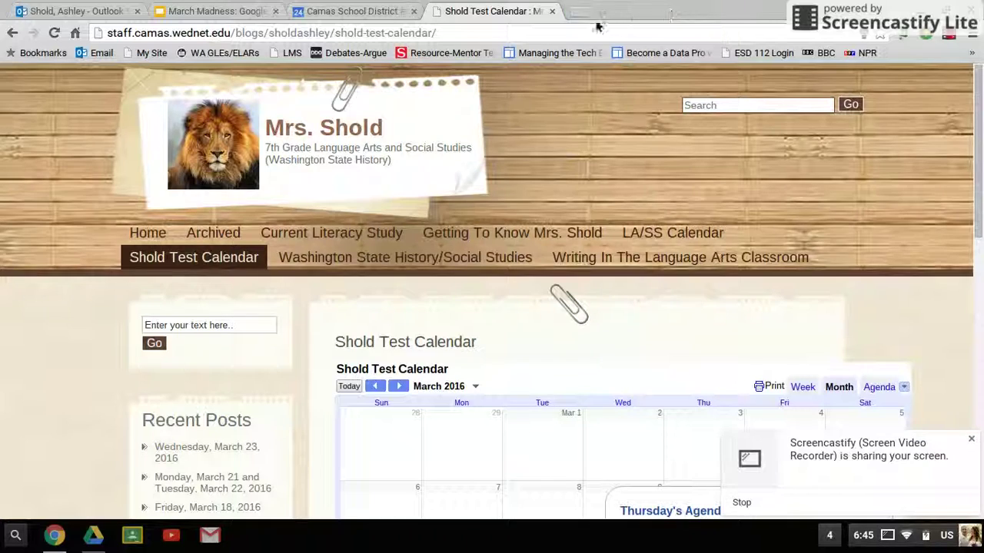
{"action": "left_click", "coordinate": [552, 11]}
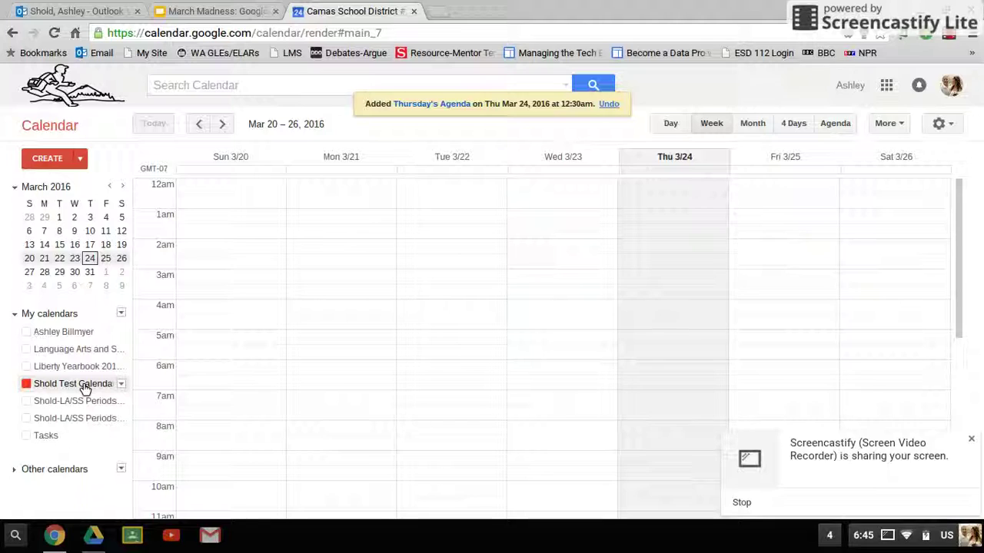
{"action": "left_click", "coordinate": [215, 11]}
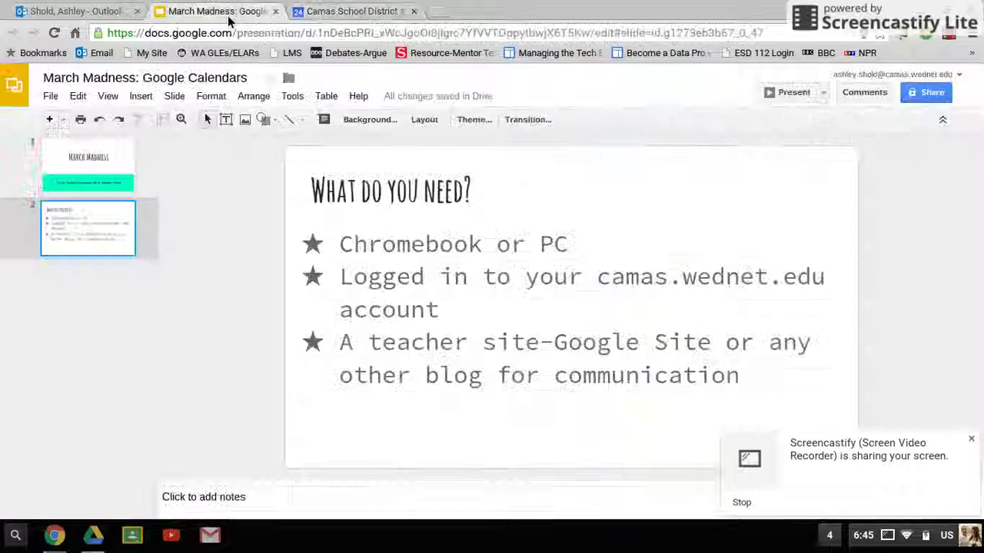
{"action": "left_click", "coordinate": [111, 156]}
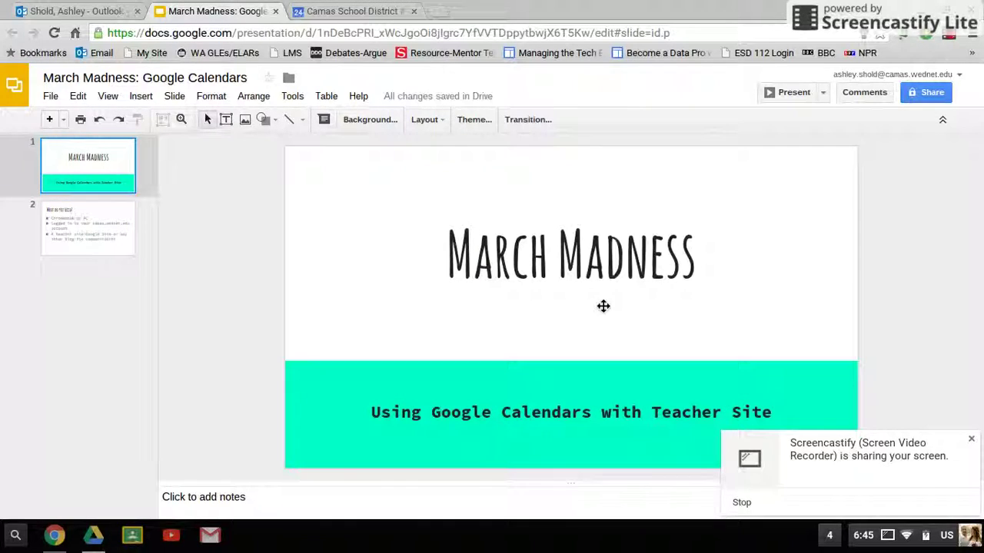